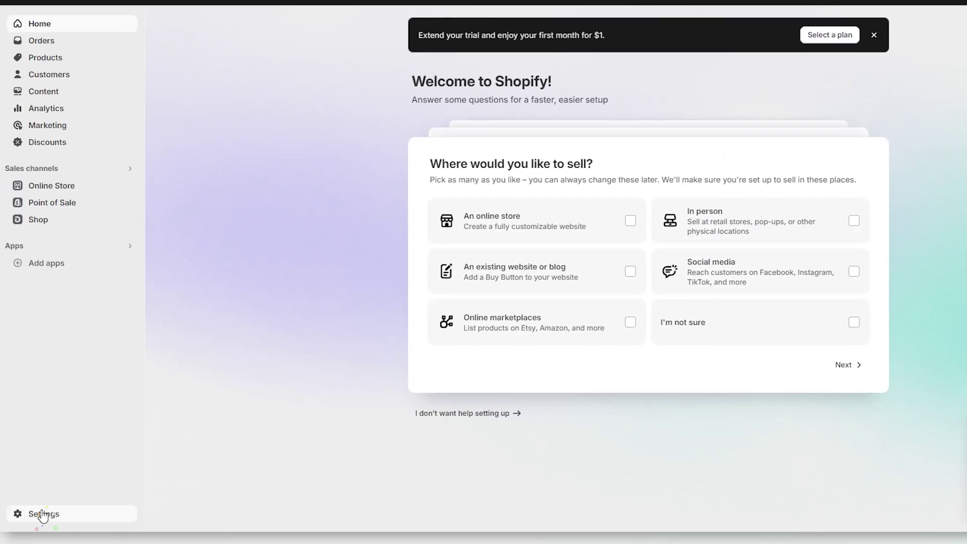
# - Open the store profile in Settings and select the existing 'My Store' name for replacement
pyautogui.click(39, 513)
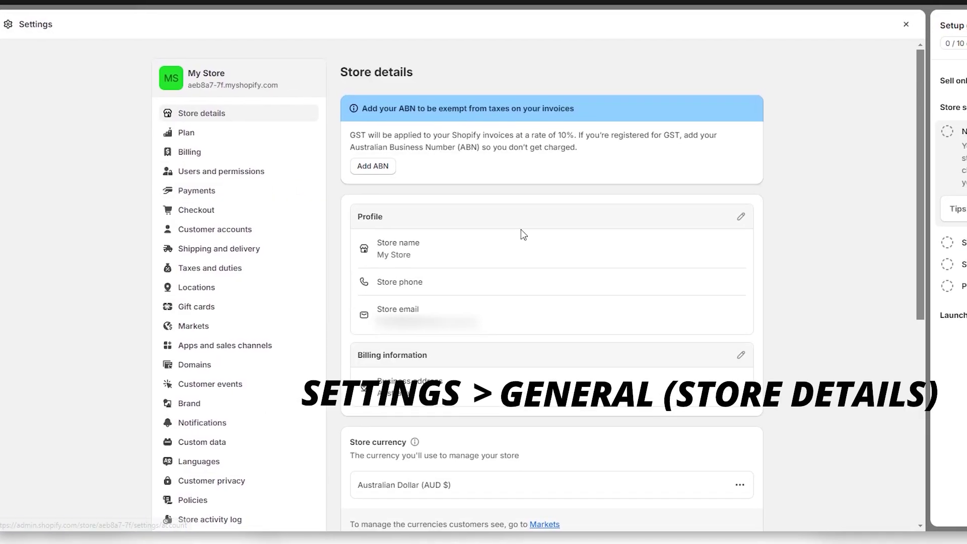
pyautogui.click(740, 216)
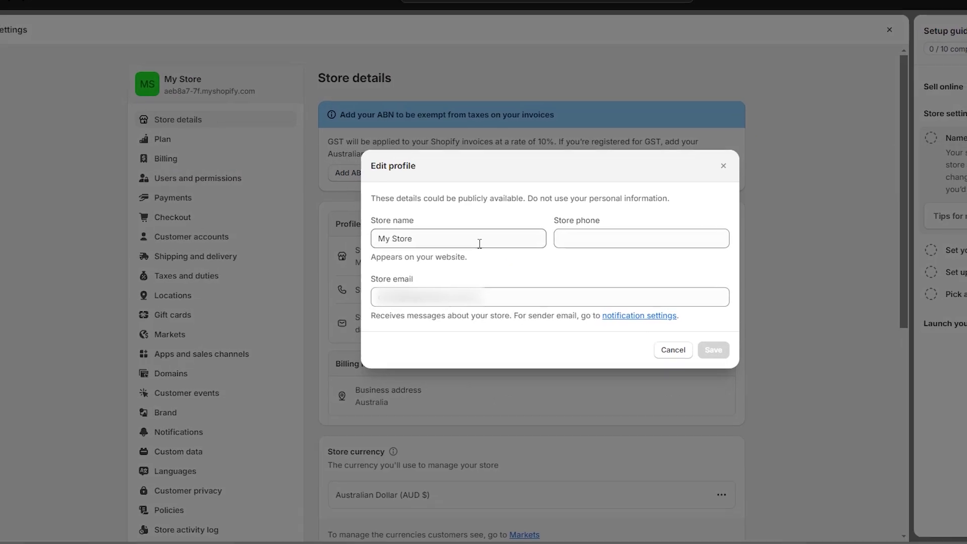
pyautogui.click(479, 244)
pyautogui.hotkey('ctrl', 'a')
pyautogui.write('P')
pyautogui.write('et To')
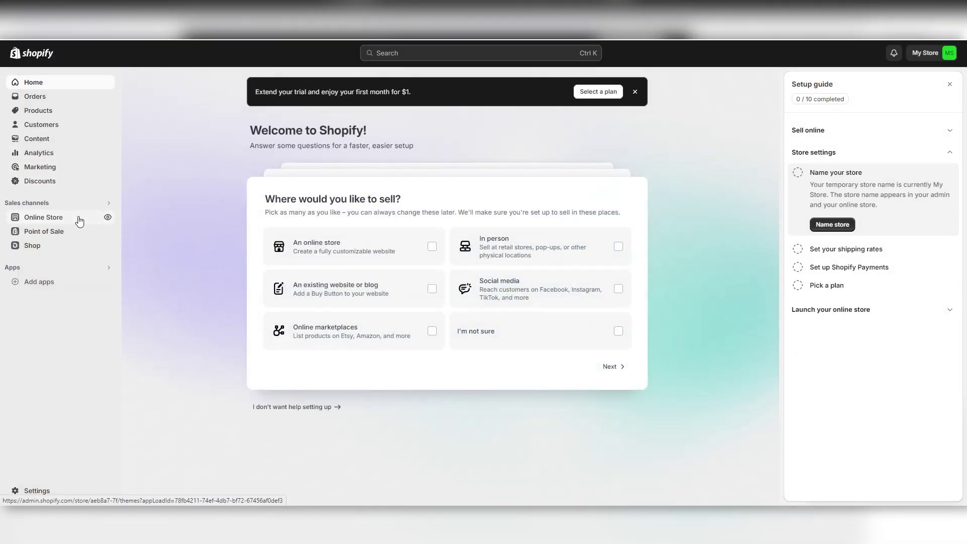
# - Apply the uploaded Pet Toyz Australia logo image in the Dawn theme's logo settings
pyautogui.click(78, 221)
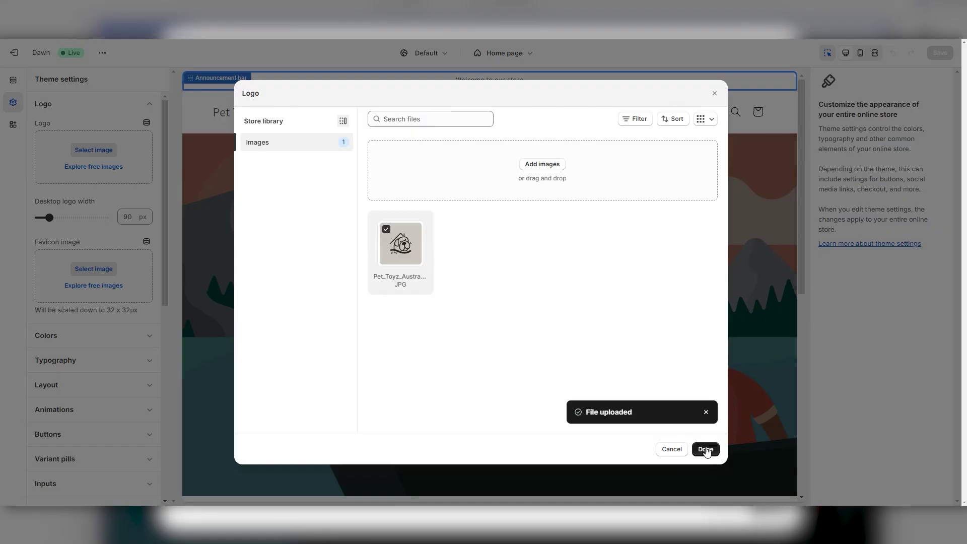
pyautogui.click(705, 449)
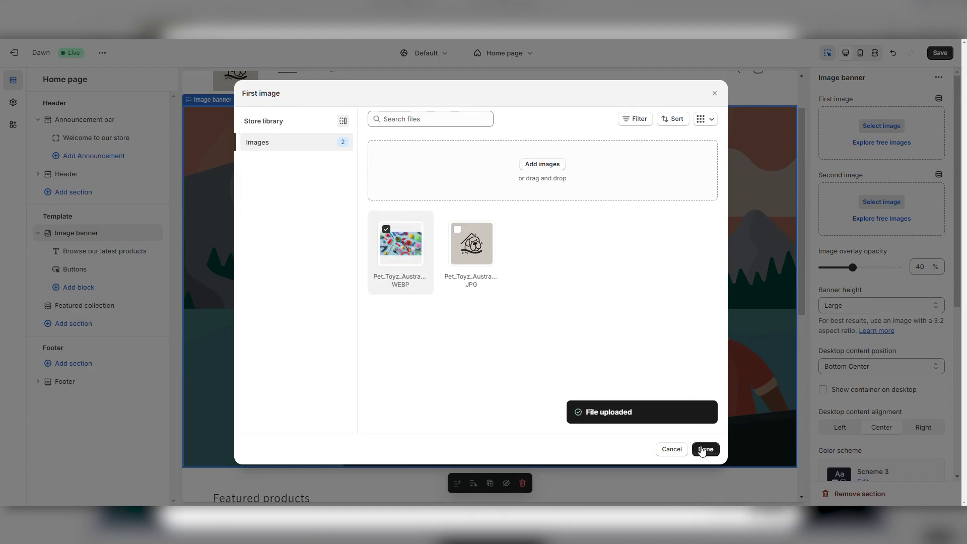
# - Set the pet toys banner image and 'Endless fun for your furry best friend!' heading, then save
pyautogui.click(704, 450)
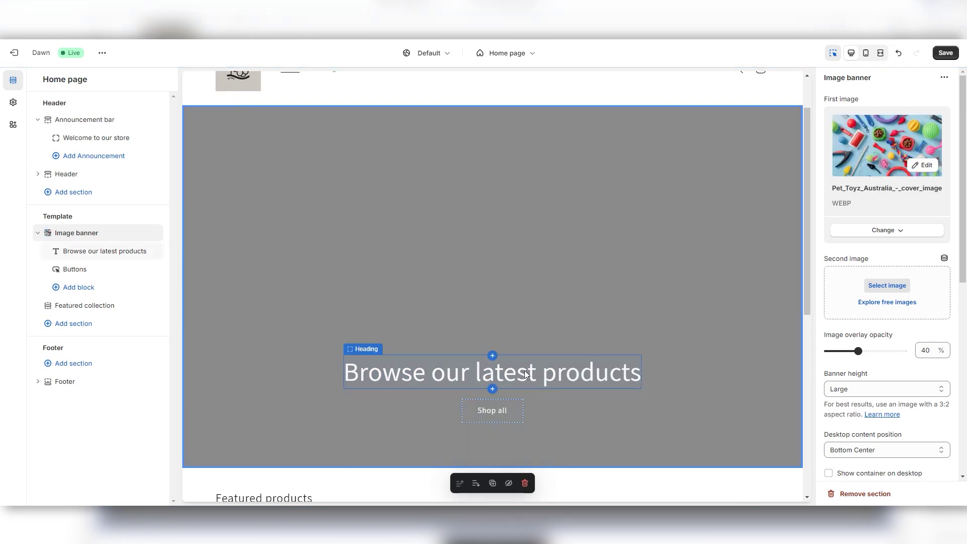
pyautogui.click(477, 374)
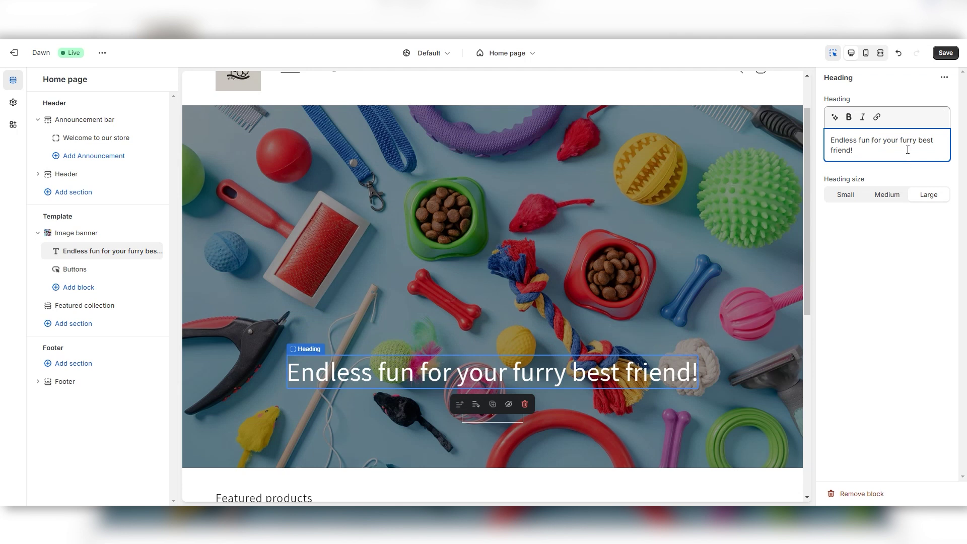
pyautogui.click(947, 53)
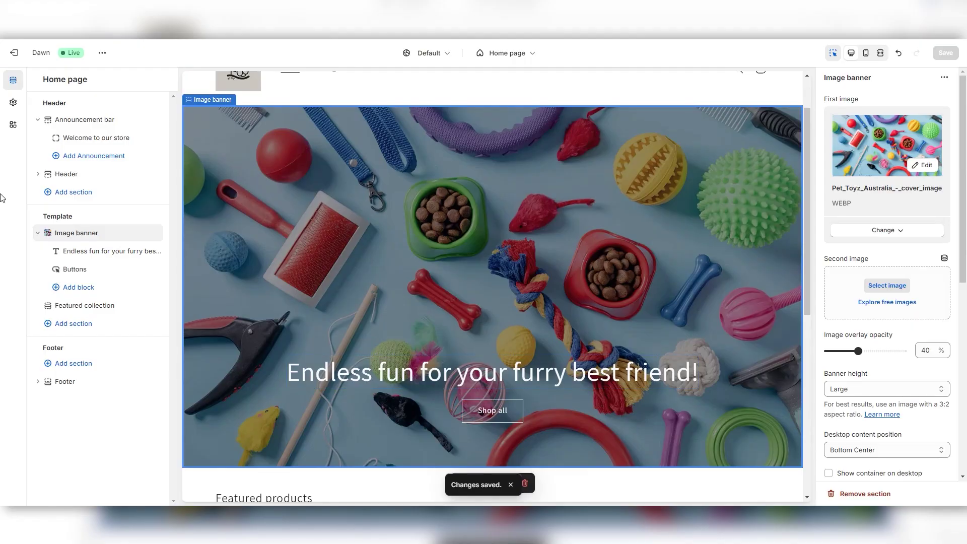
pyautogui.click(11, 52)
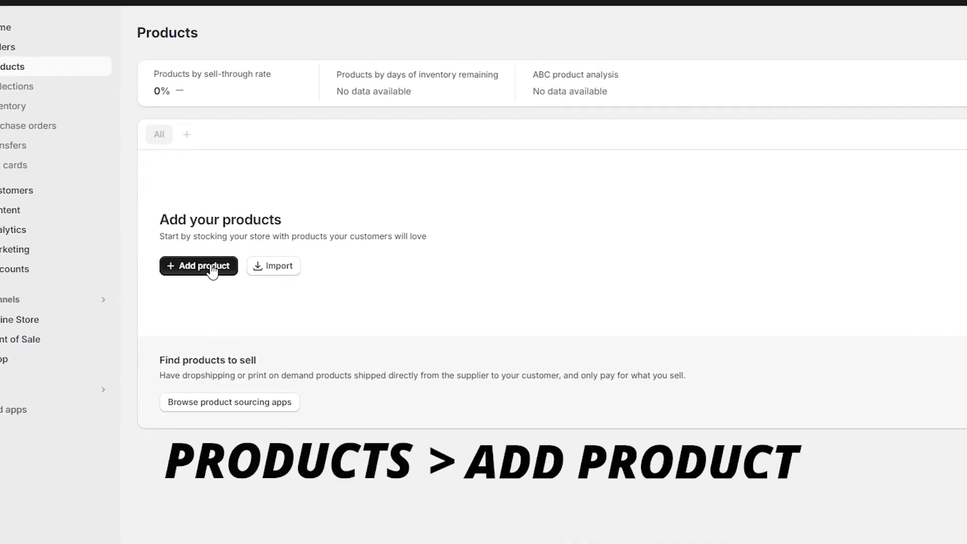
pyautogui.click(210, 269)
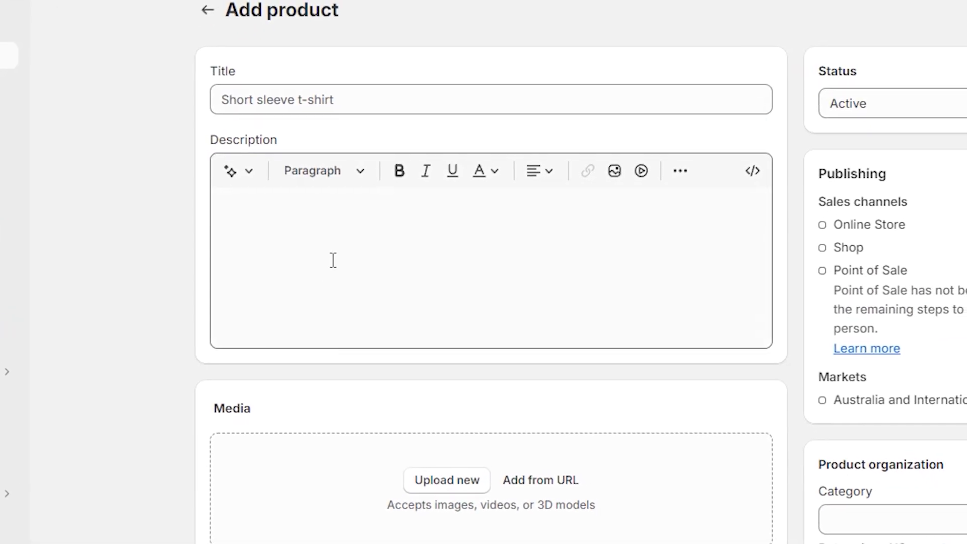
pyautogui.scroll(-3, 260, 458)
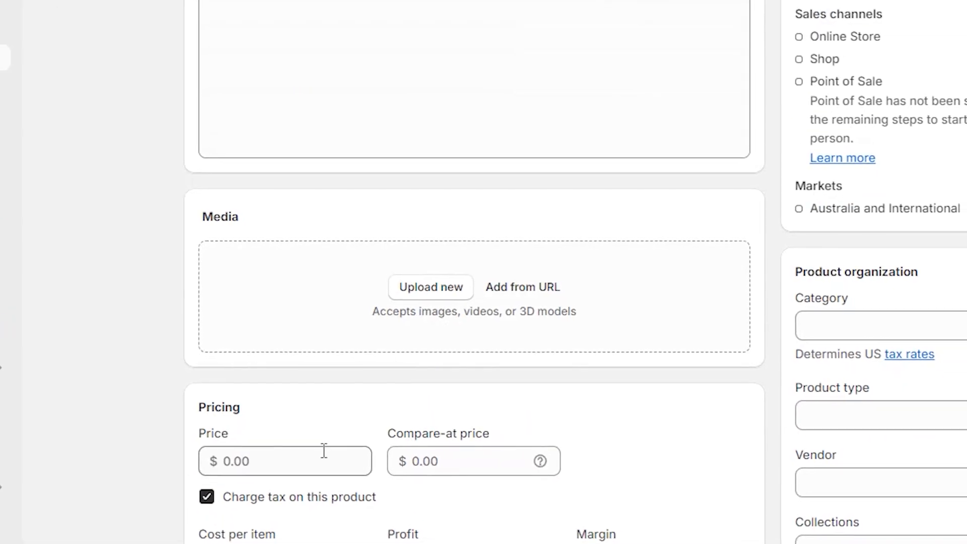
pyautogui.scroll(3, 361, 321)
pyautogui.write('dog chew')
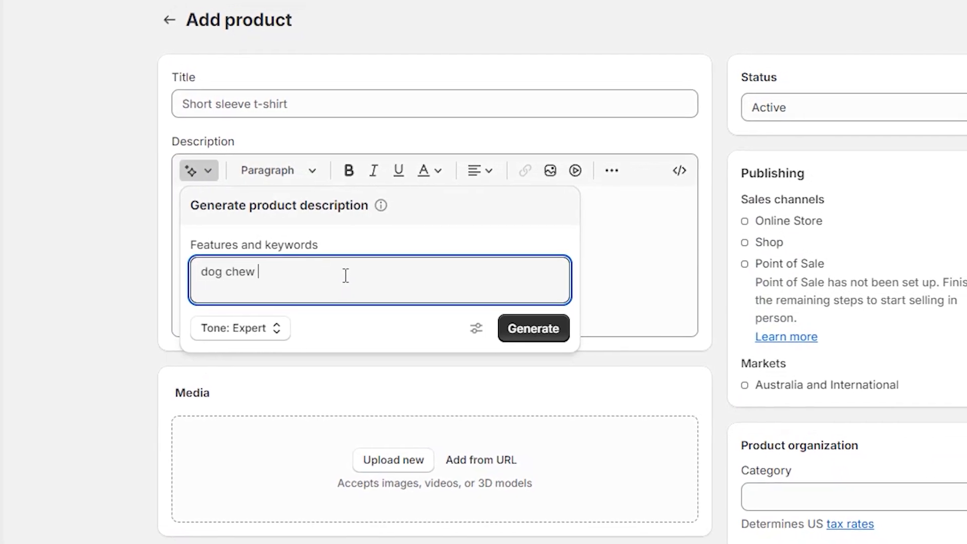
pyautogui.write('toy')
pyautogui.click(531, 333)
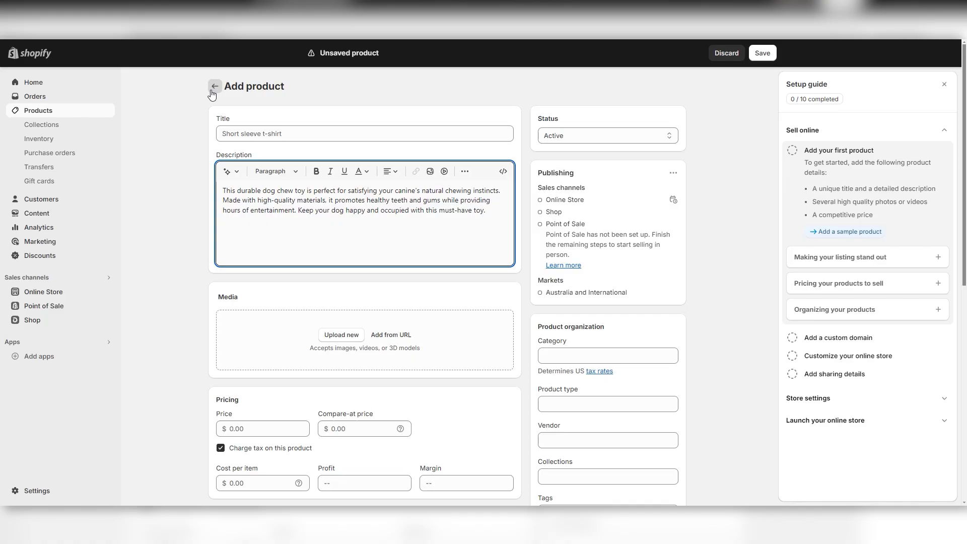
pyautogui.click(212, 91)
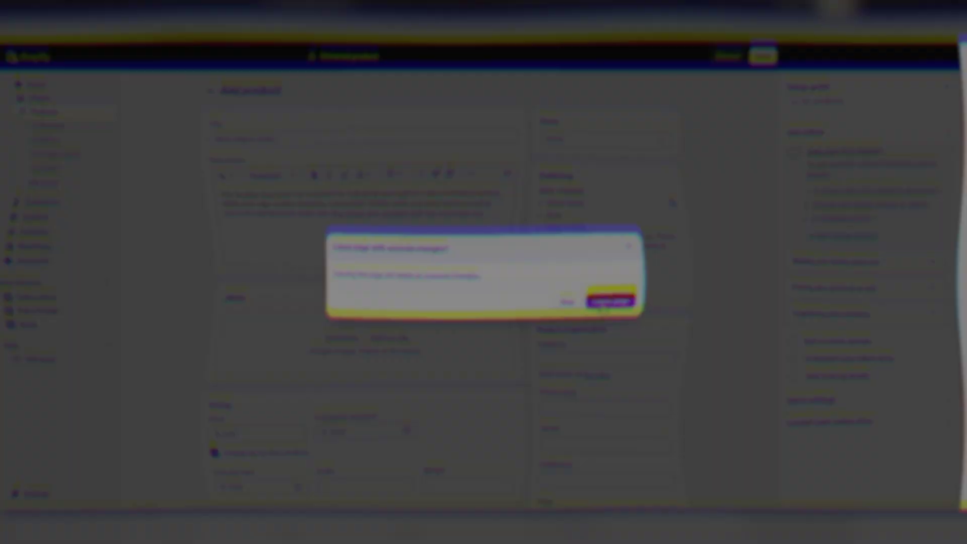
pyautogui.click(585, 300)
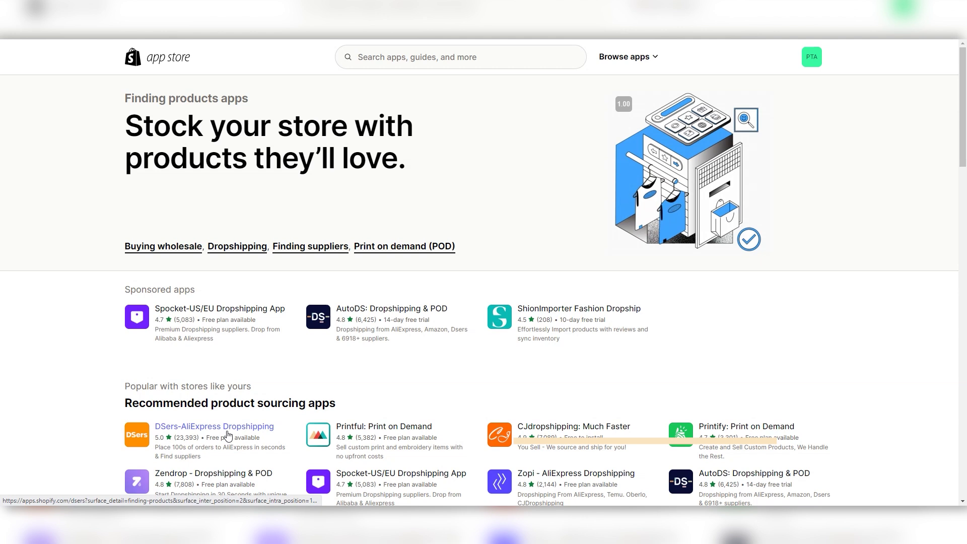
pyautogui.scroll(-2, 228, 293)
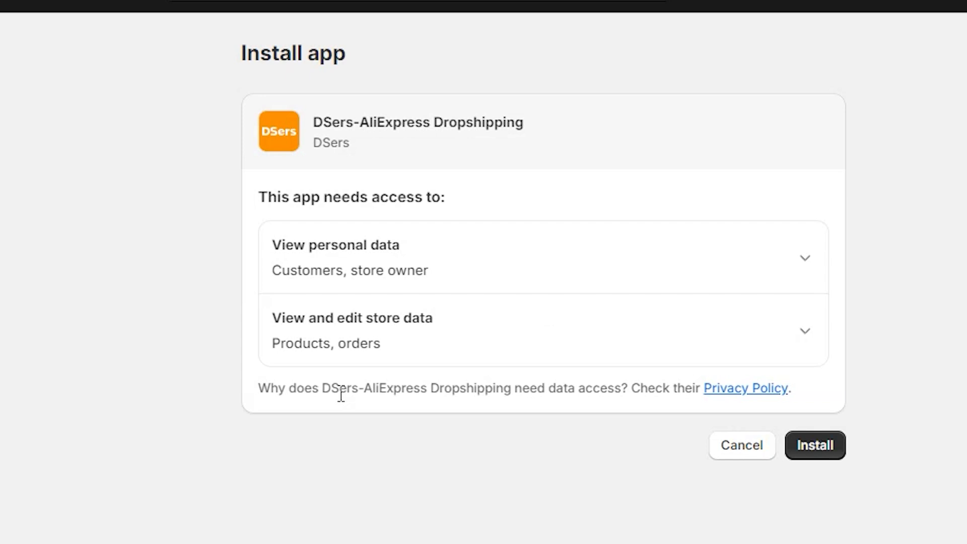
# - Install DSers-AliExpress Dropshipping from its Shopify App Store listing
pyautogui.click(808, 448)
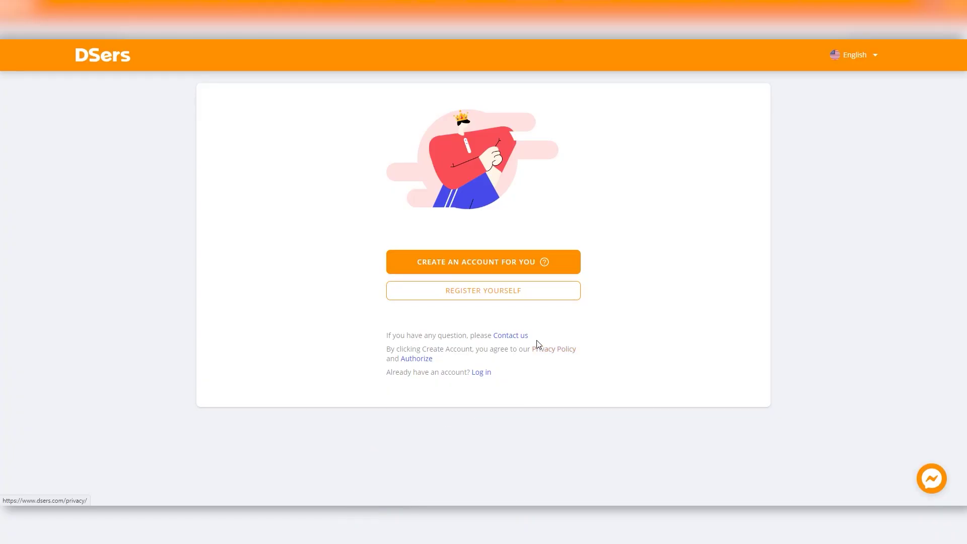
# - Let DSers create an account through AliExpress registration, passing the slider captcha
pyautogui.click(541, 264)
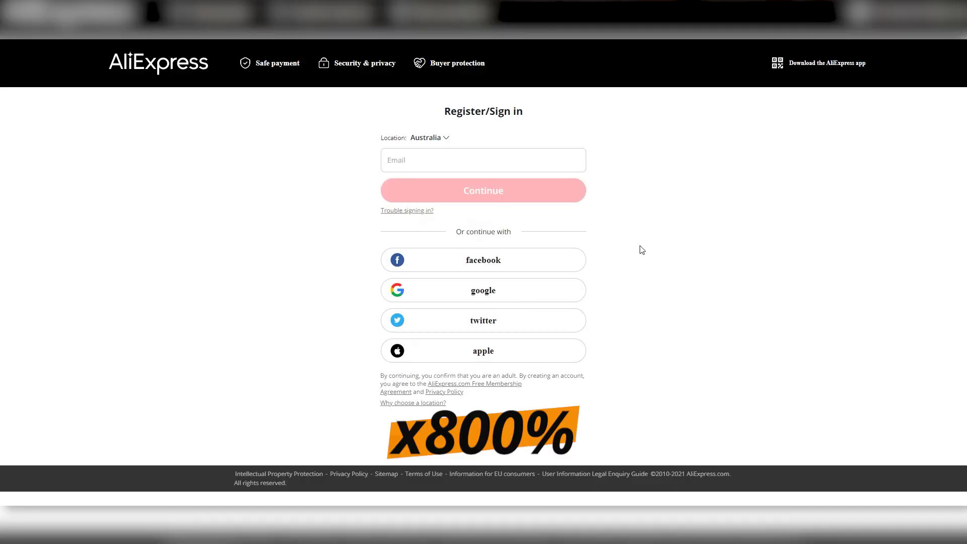
pyautogui.write('********************')
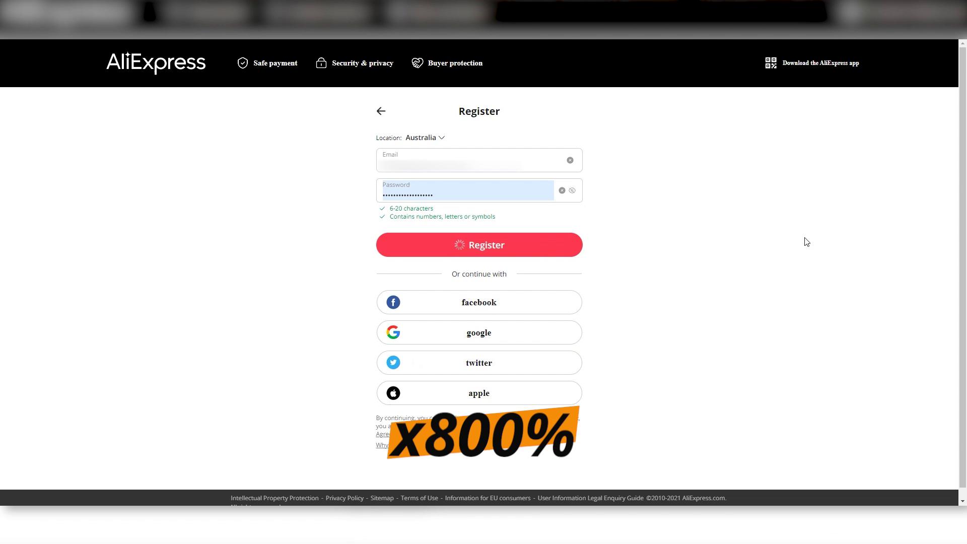
pyautogui.moveTo(389, 229); pyautogui.dragTo(574, 229)
pyautogui.write('6926')
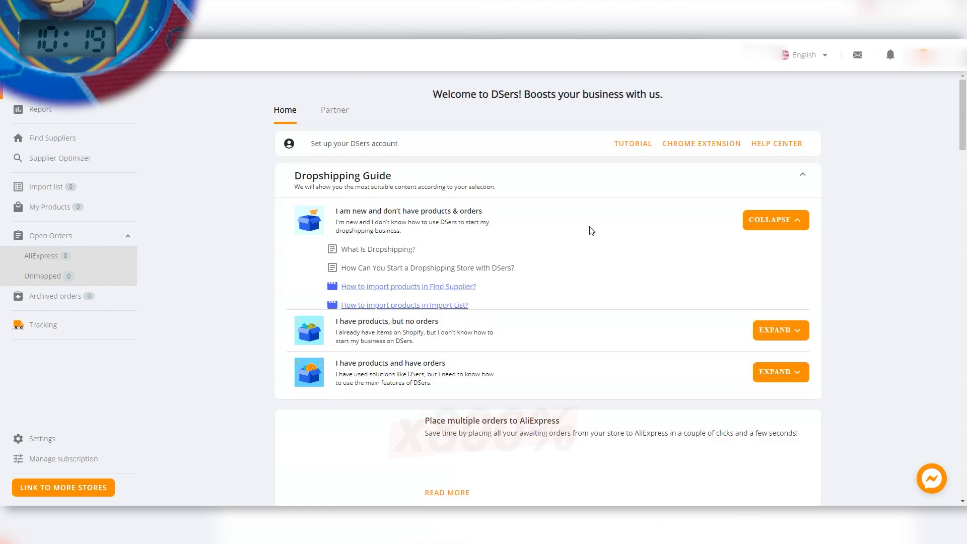
# - Search AliExpress for pet toys in DSers and push the eight selected products to Shopify
pyautogui.click(612, 219)
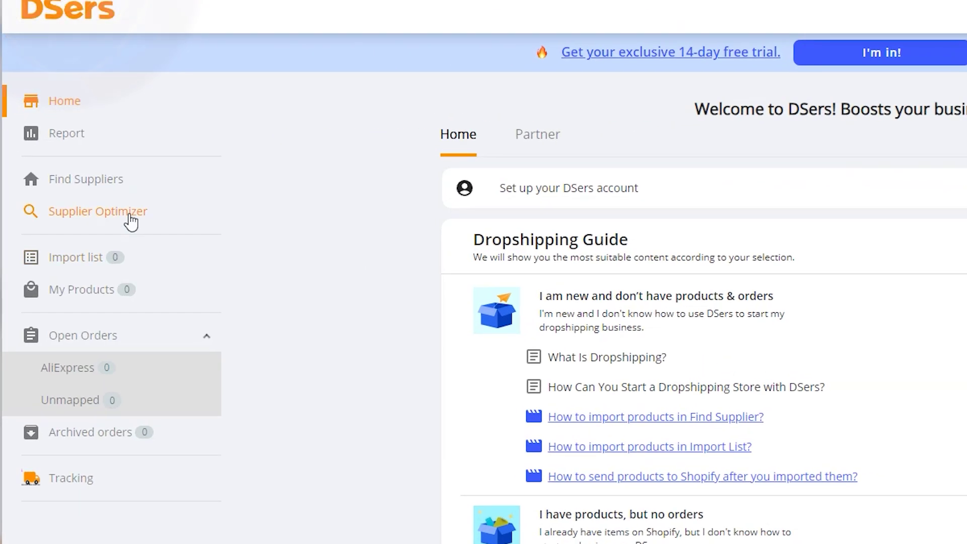
pyautogui.click(106, 178)
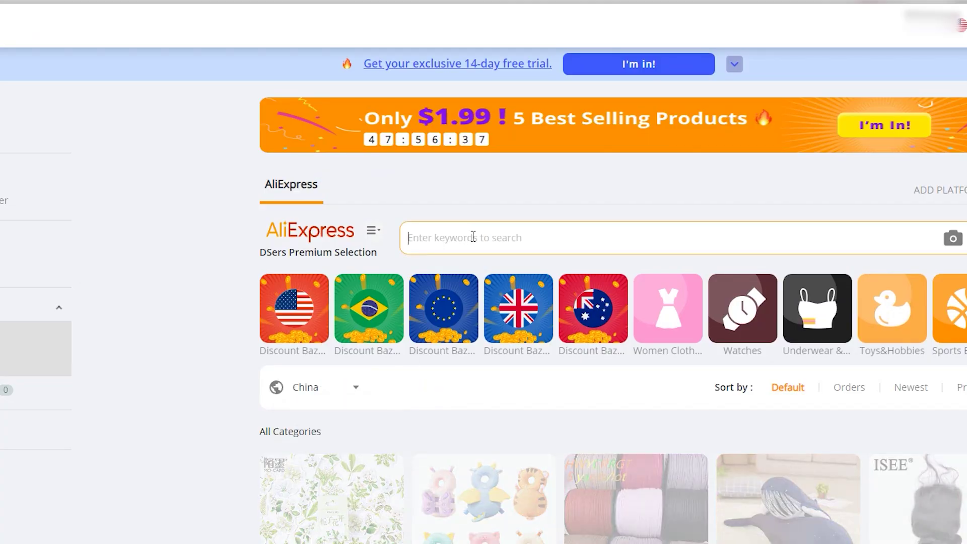
pyautogui.write('pet toys')
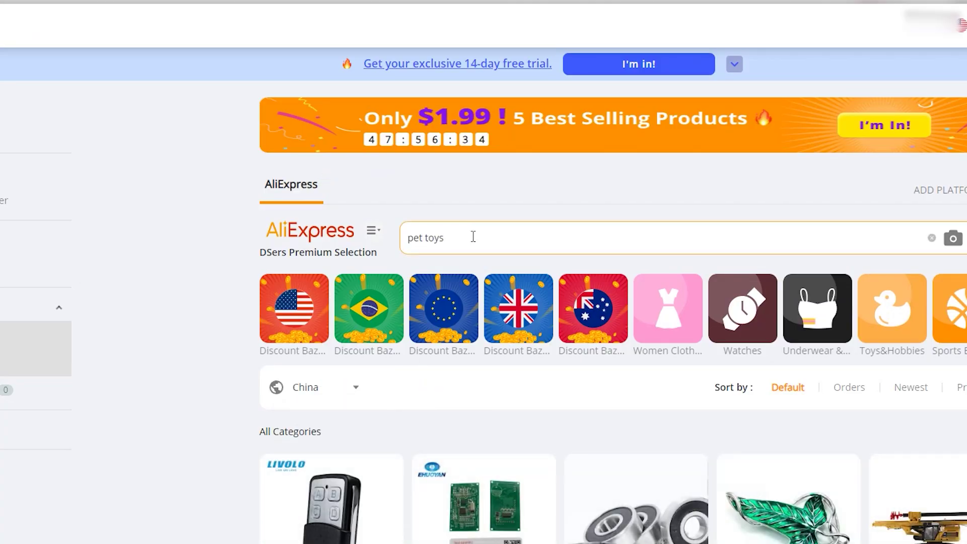
pyautogui.press('Return')
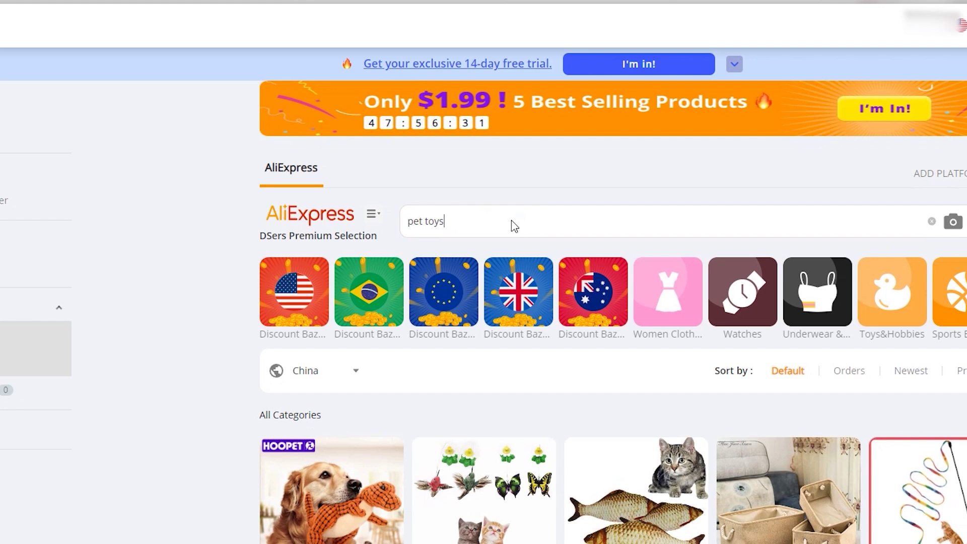
pyautogui.scroll(-1, 516, 237)
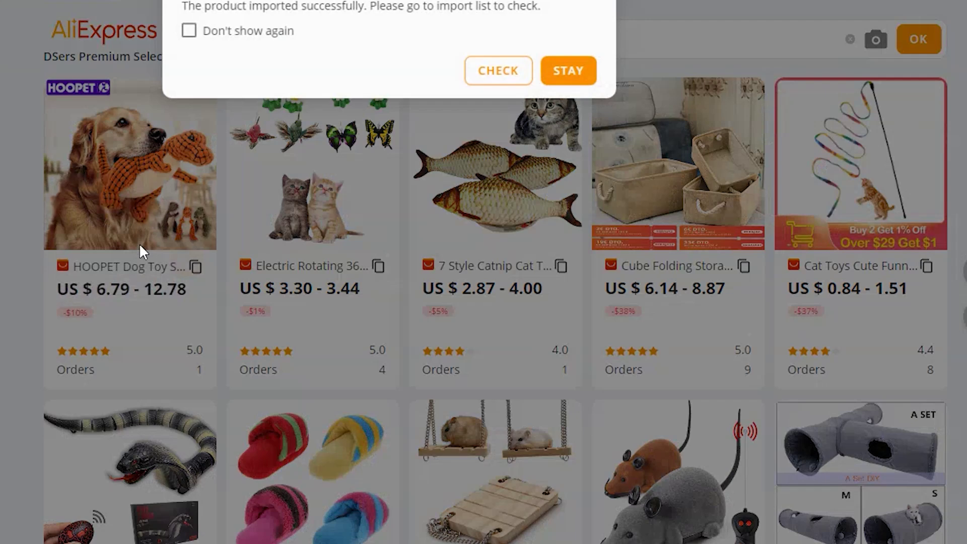
pyautogui.click(582, 73)
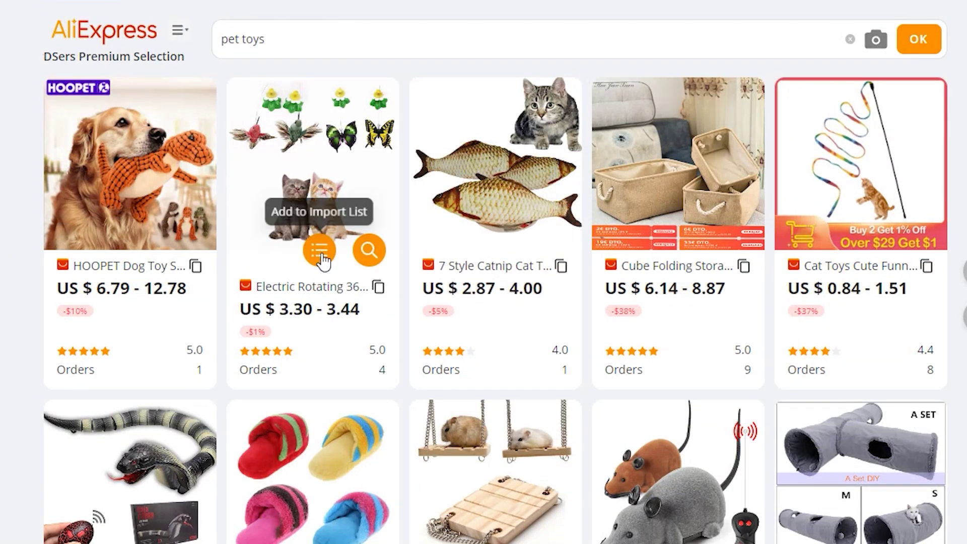
pyautogui.moveTo(677, 227)
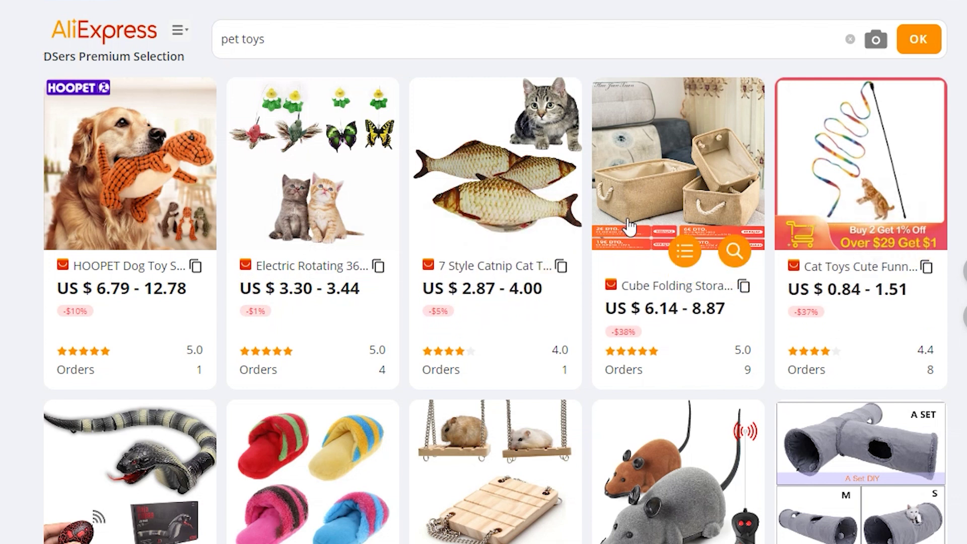
pyautogui.scroll(-3, 630, 224)
pyautogui.scroll(-3, 567, 265)
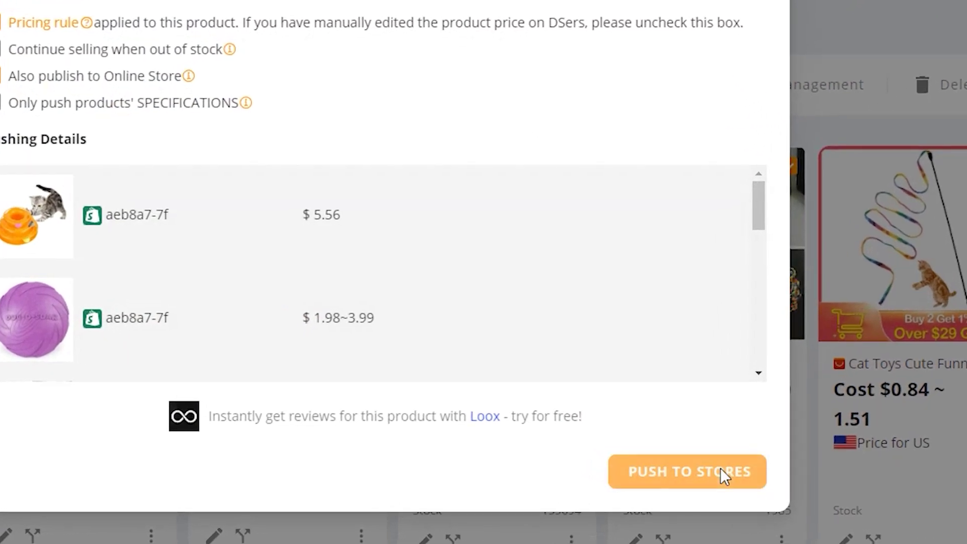
pyautogui.click(721, 468)
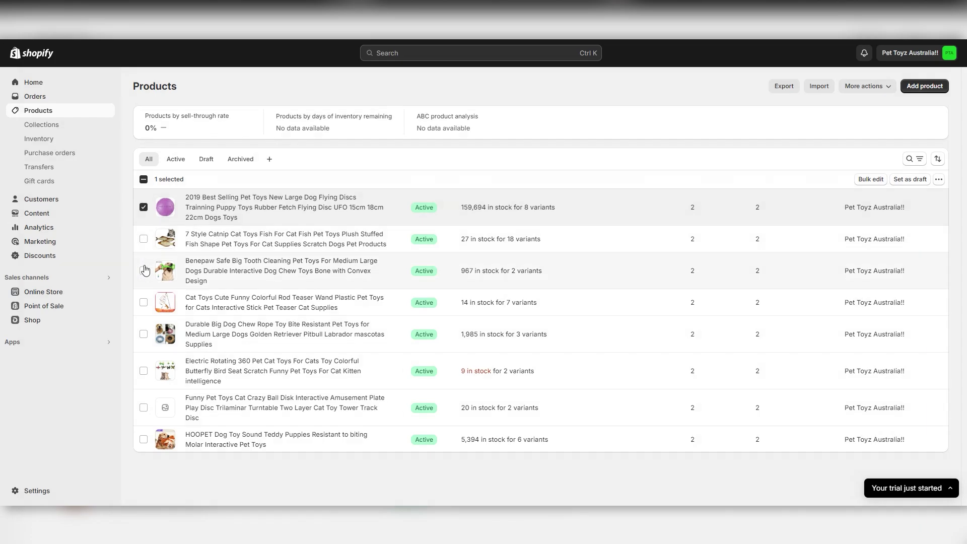
# - Tag the four dog toys, including Benepaw, Big Dog chew rope and HOOPET, with Dog Toy
pyautogui.click(144, 269)
pyautogui.click(143, 337)
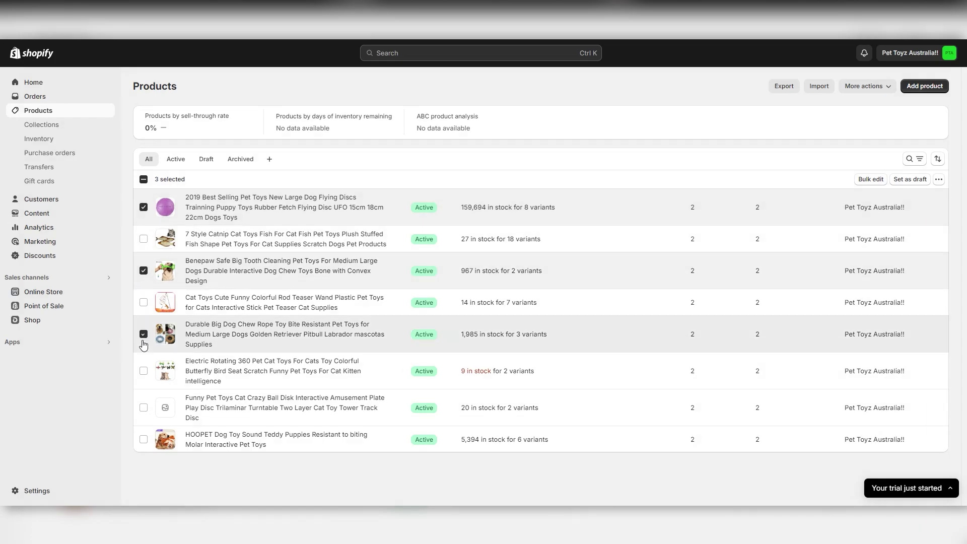
pyautogui.click(143, 439)
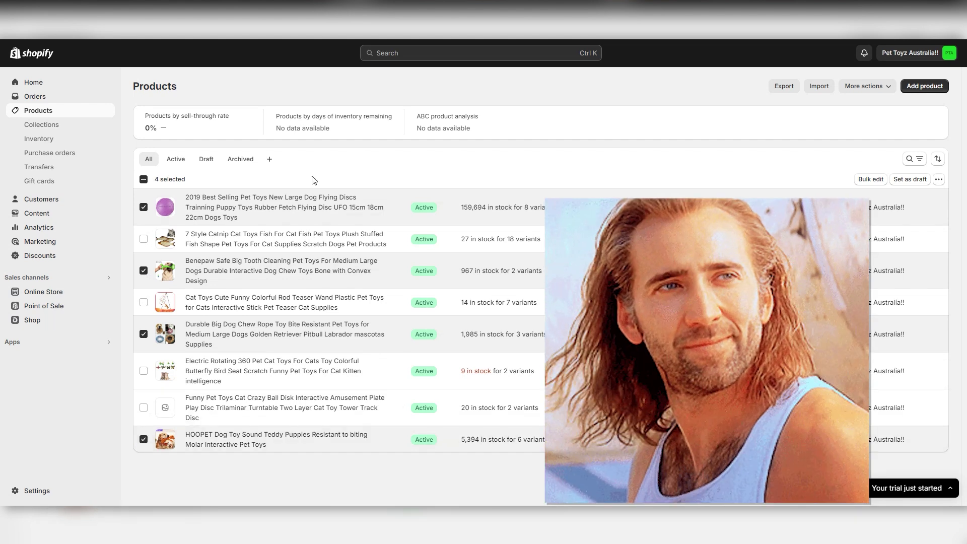
pyautogui.click(939, 179)
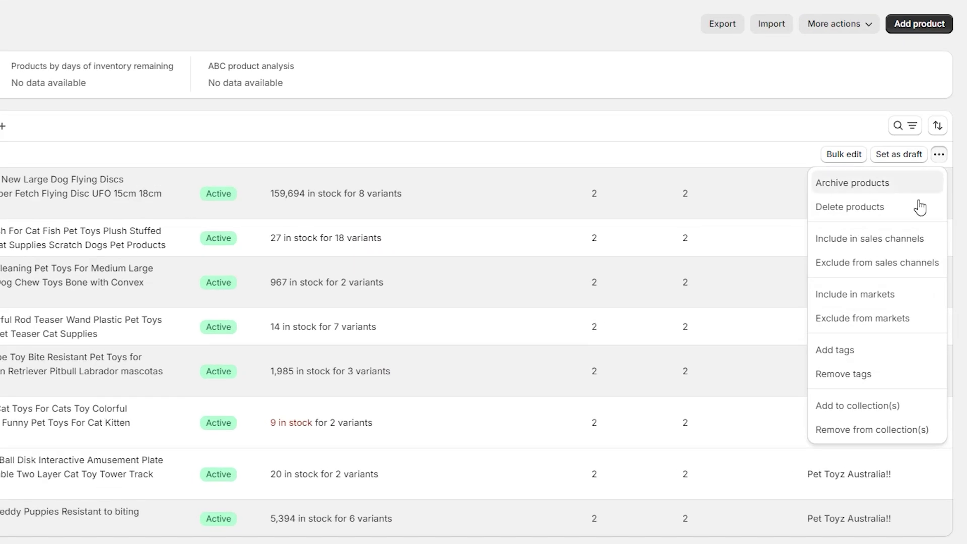
pyautogui.click(847, 354)
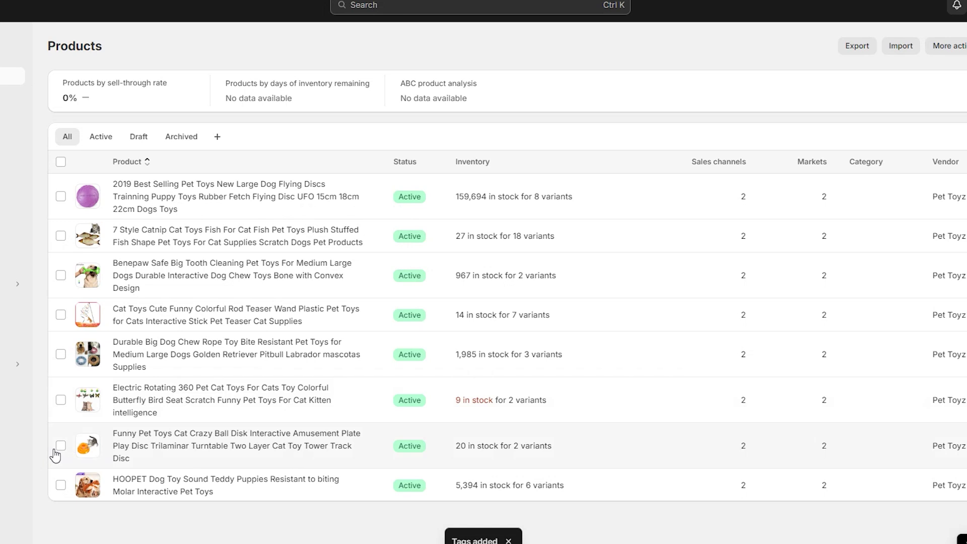
# - Tag the four cat toys (Funny Pet Toys, Electric Rotating, teaser wand, Catnip fish) Cat Toy
pyautogui.click(63, 445)
pyautogui.click(65, 397)
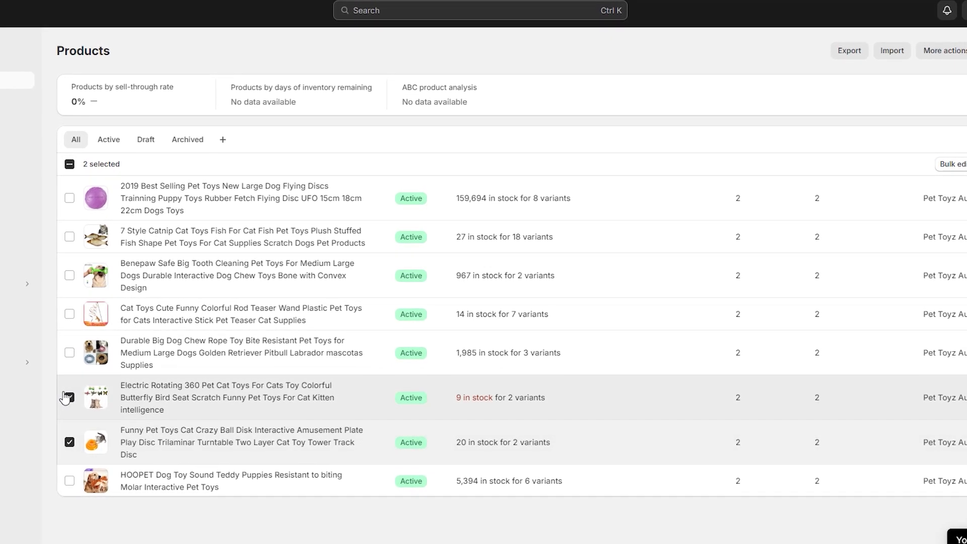
pyautogui.click(73, 314)
pyautogui.click(73, 237)
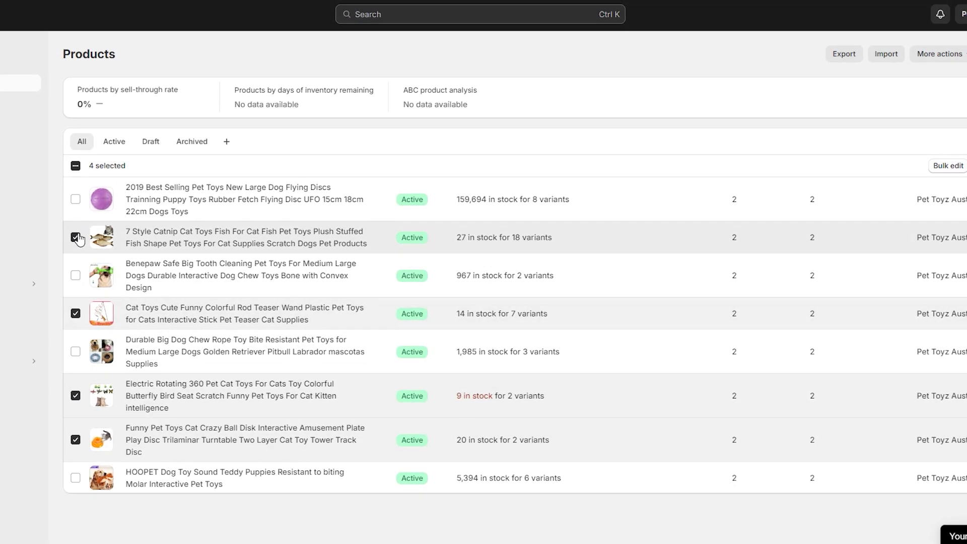
pyautogui.click(938, 155)
pyautogui.click(834, 350)
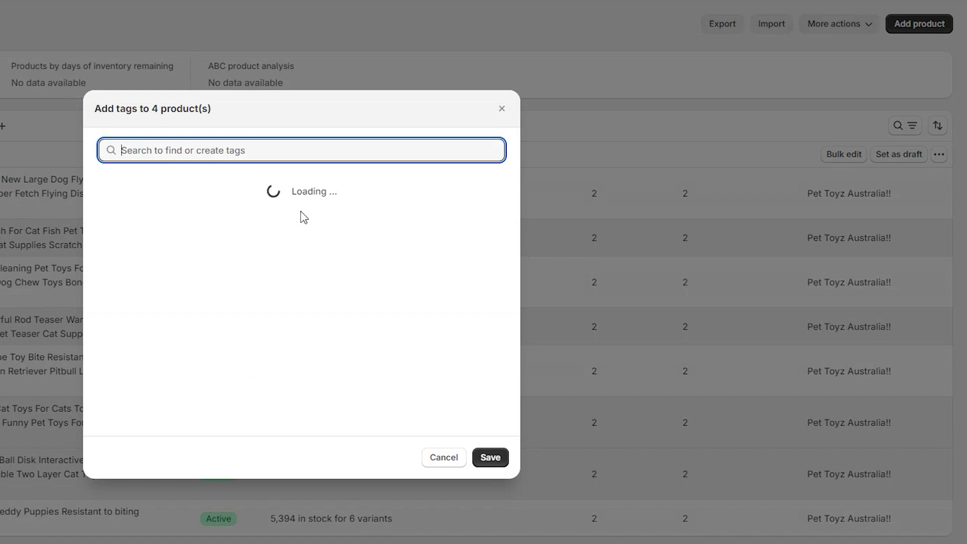
pyautogui.write('Cat To')
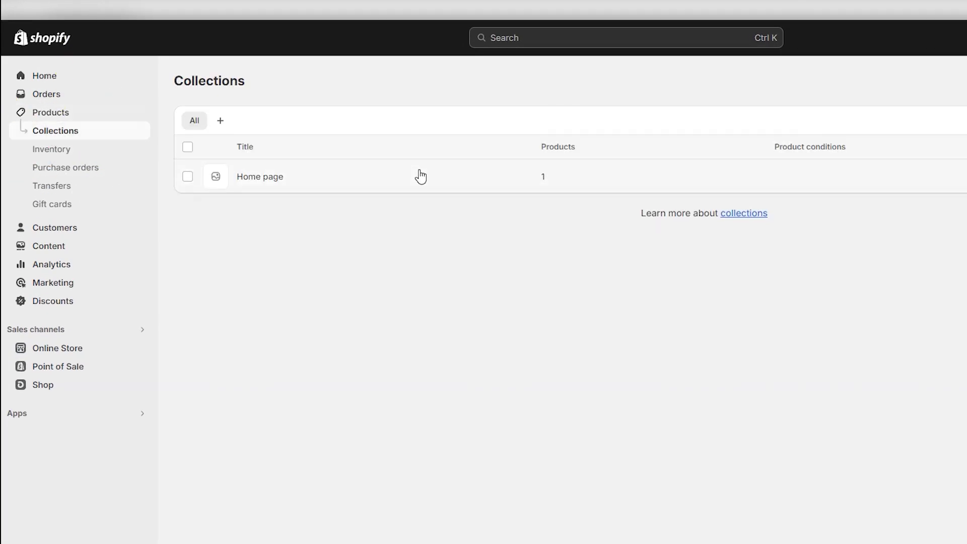
# - Delete the Home page collection
pyautogui.click(187, 176)
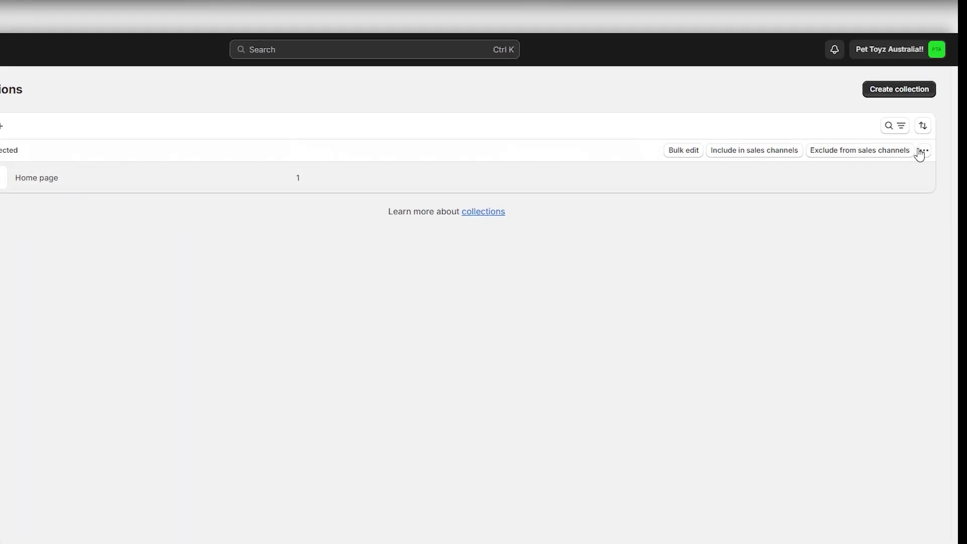
pyautogui.click(892, 175)
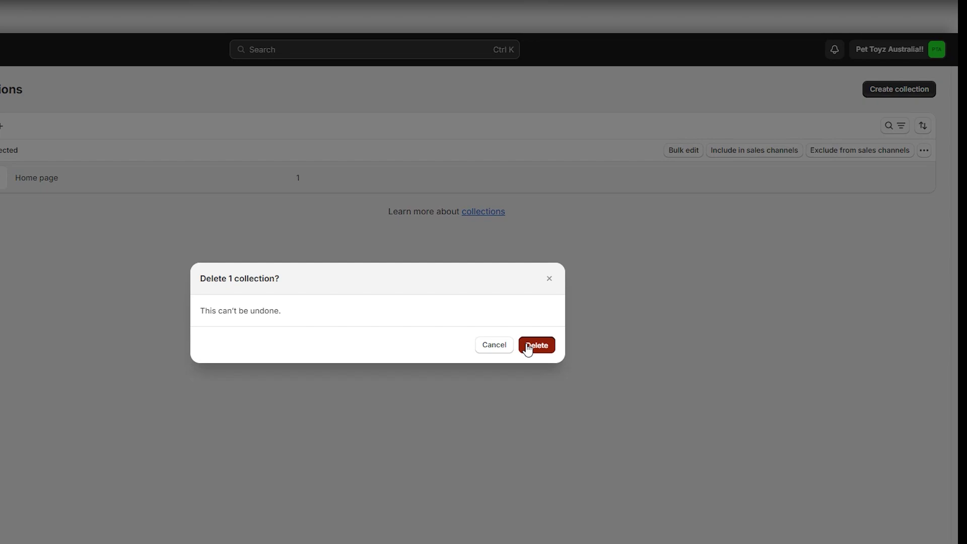
pyautogui.click(537, 345)
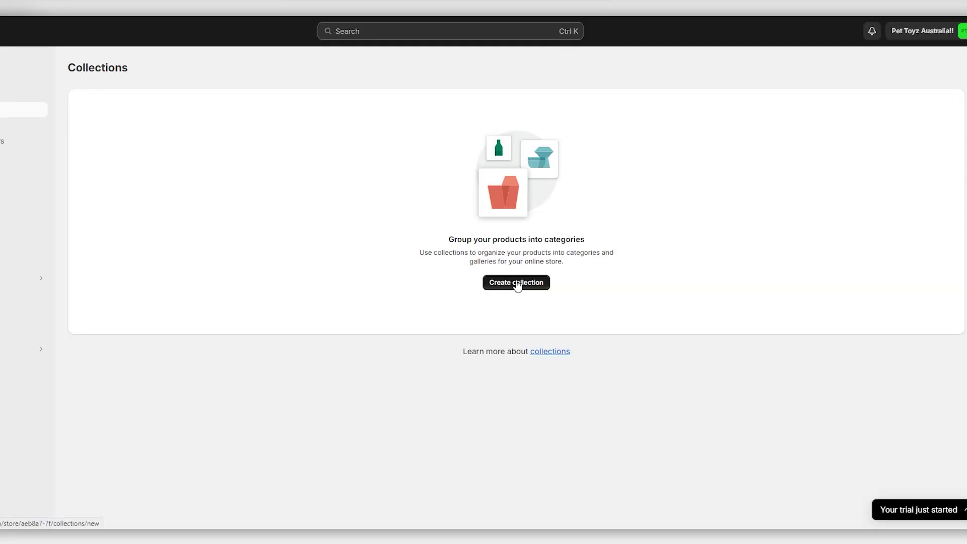
# - Create an automated Dog Toys collection matching products by the Dog Toy product tag
pyautogui.click(517, 282)
pyautogui.click(394, 122)
pyautogui.write('Dog Toys')
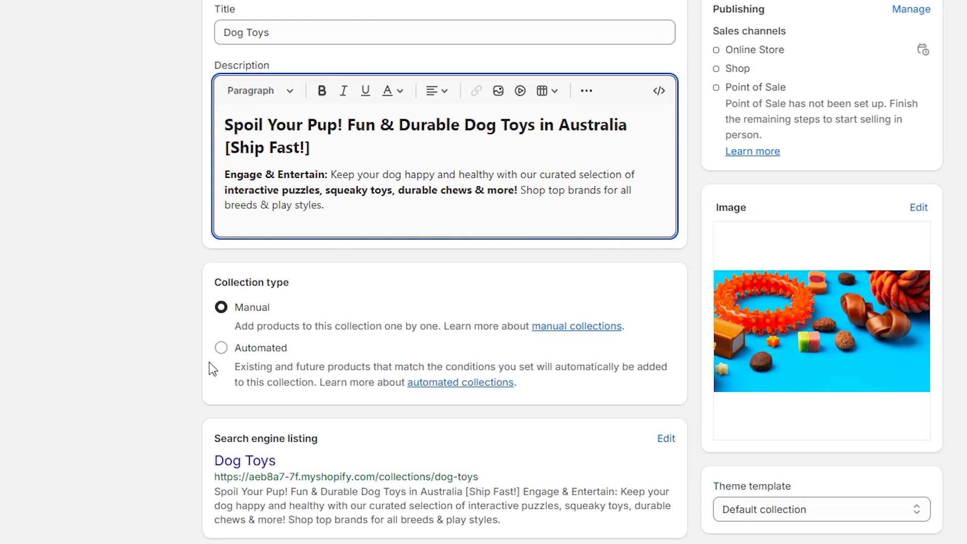
pyautogui.click(220, 349)
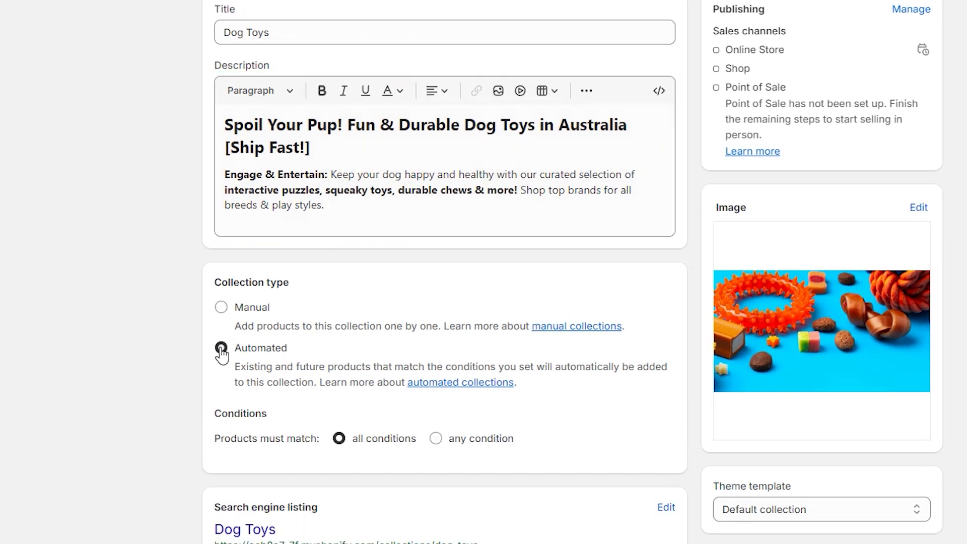
pyautogui.scroll(-2, 290, 467)
pyautogui.click(307, 395)
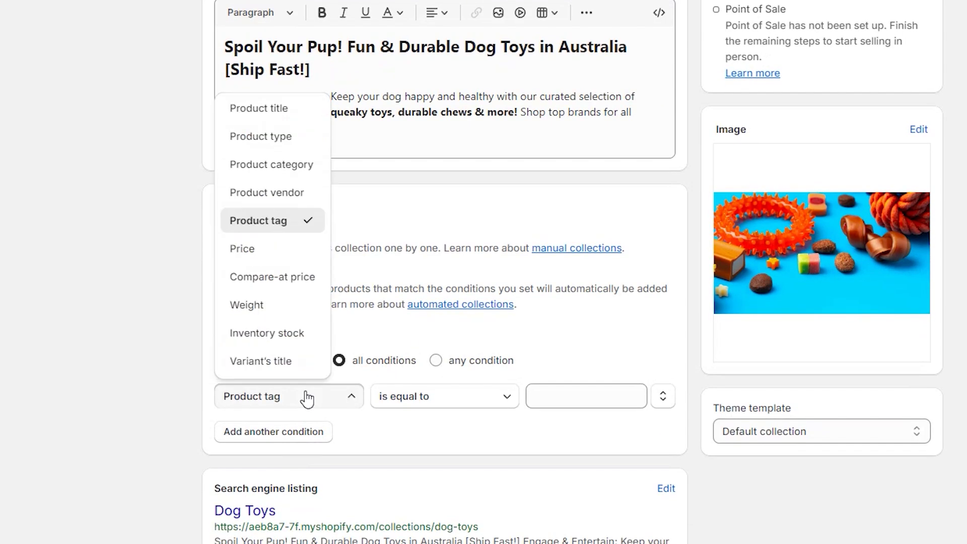
pyautogui.click(579, 395)
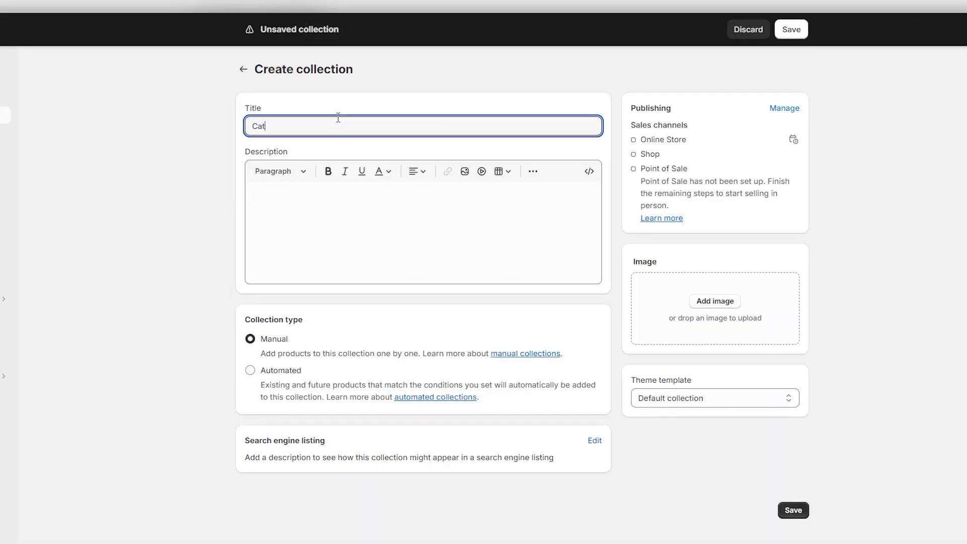
pyautogui.write('Toys')
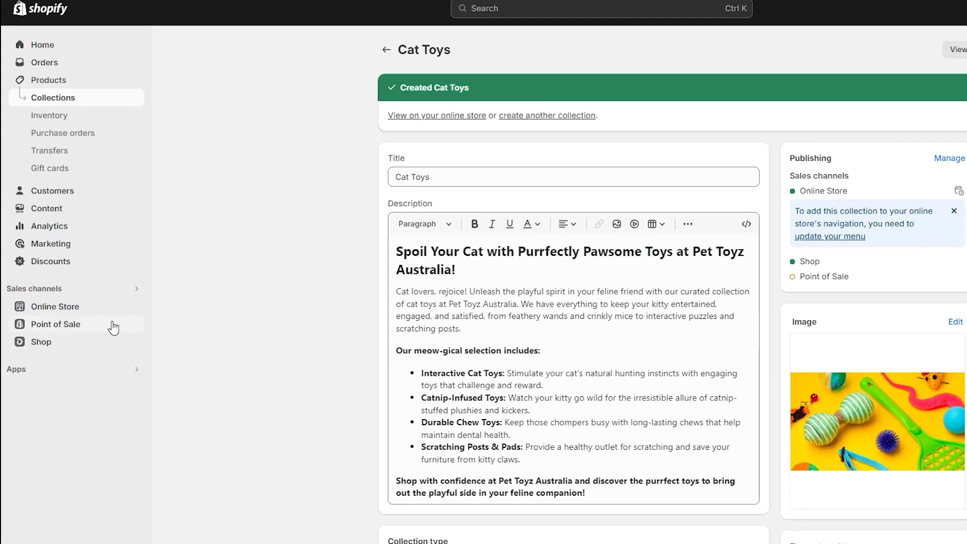
# - Save the Cat Toys collection with its description and image, then open the online store settings
pyautogui.click(85, 312)
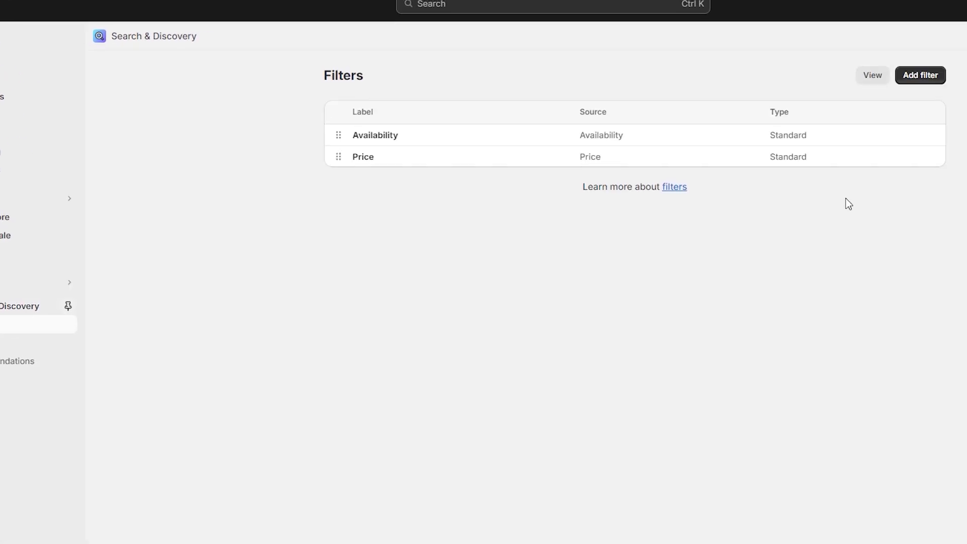
# - Save a new tag-sourced storefront filter offering the Cat Toy and Dog Toy values
pyautogui.click(924, 77)
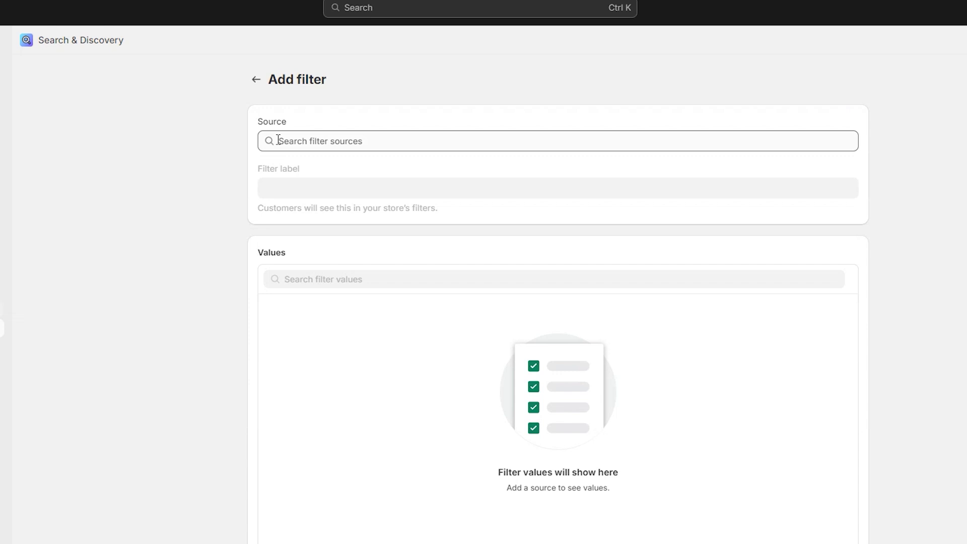
pyautogui.click(304, 137)
pyautogui.write('tag')
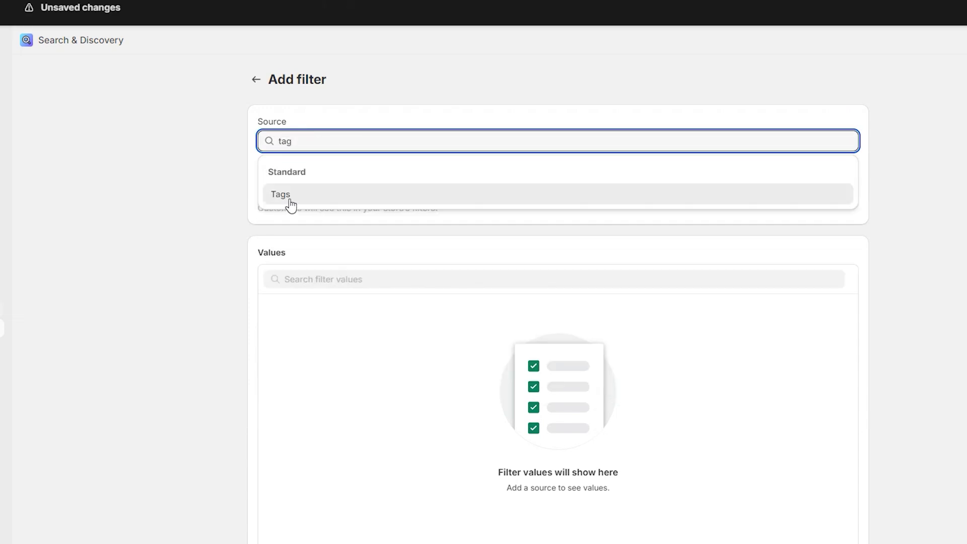
pyautogui.click(290, 196)
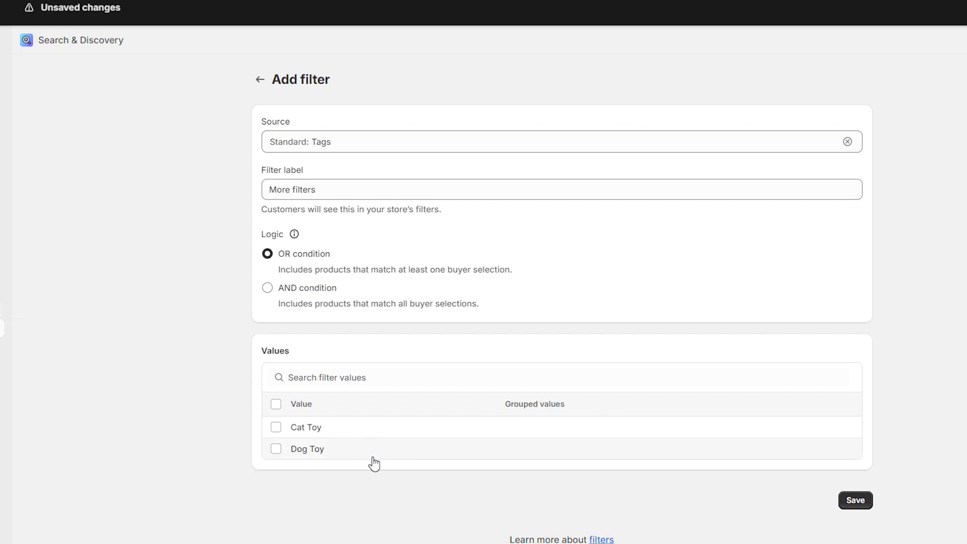
pyautogui.click(276, 427)
pyautogui.click(275, 449)
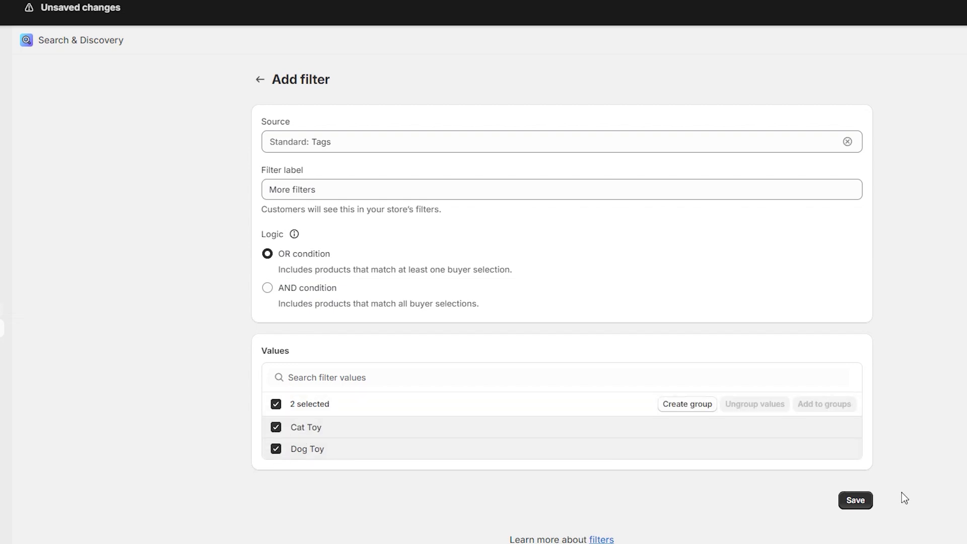
pyautogui.click(862, 506)
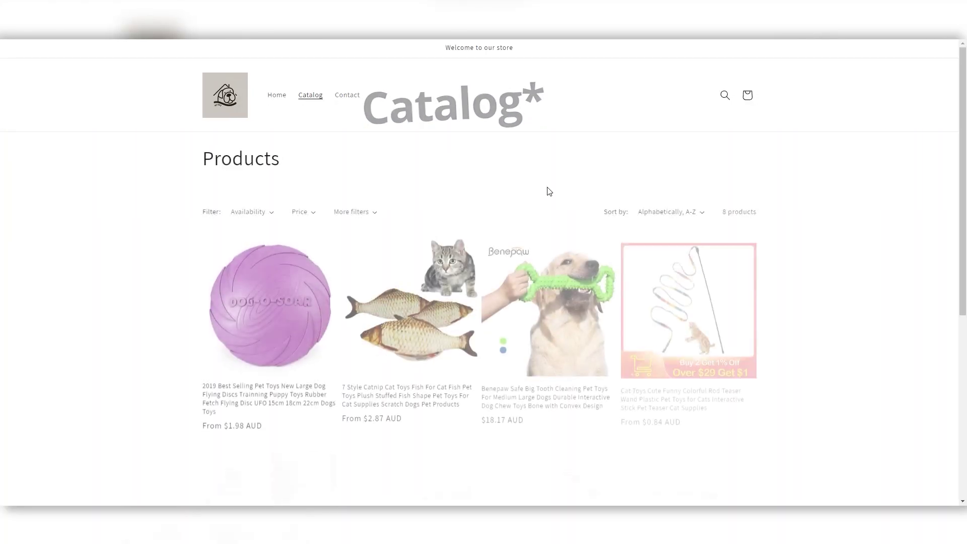
# - Tick Dog Toy under the storefront's More filters to show only 4 products
pyautogui.click(357, 215)
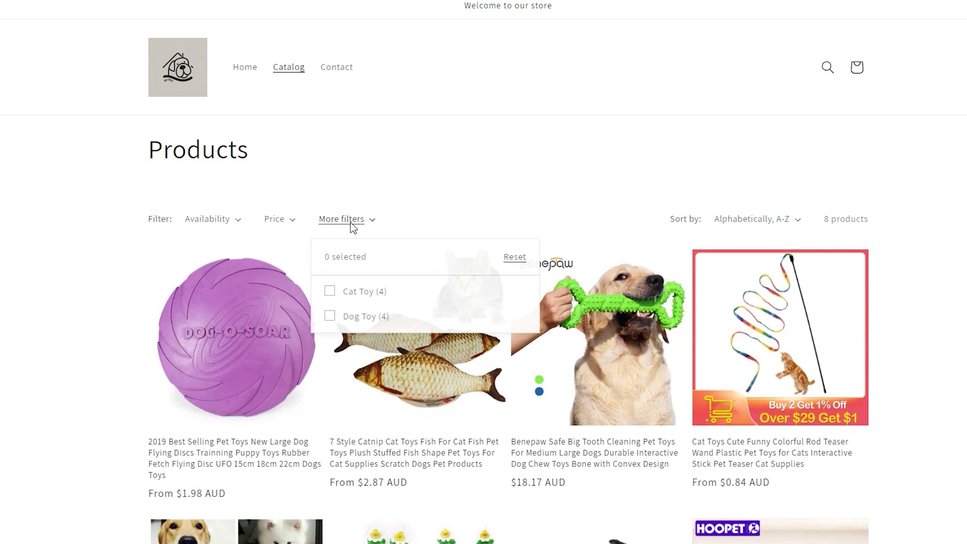
pyautogui.click(329, 316)
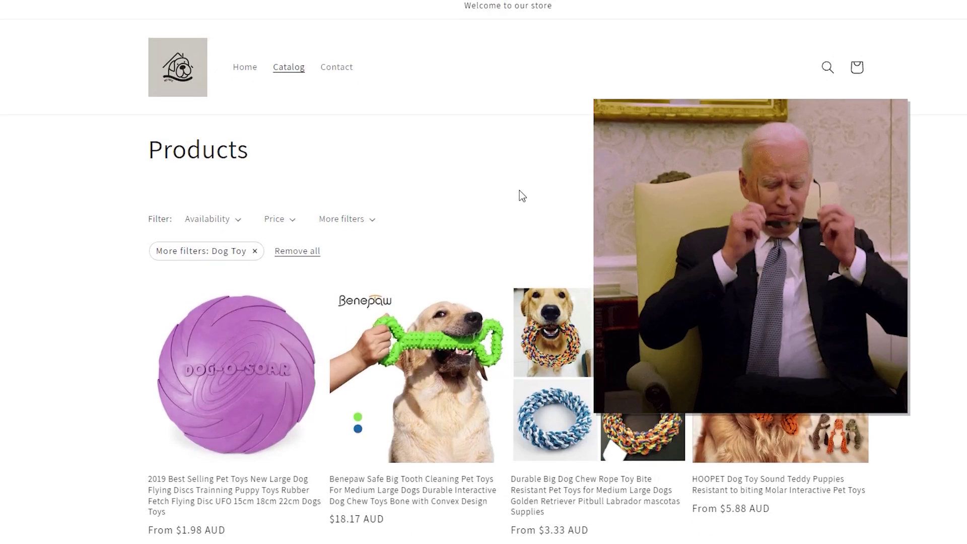
pyautogui.scroll(-2, 520, 193)
pyautogui.scroll(1, 508, 302)
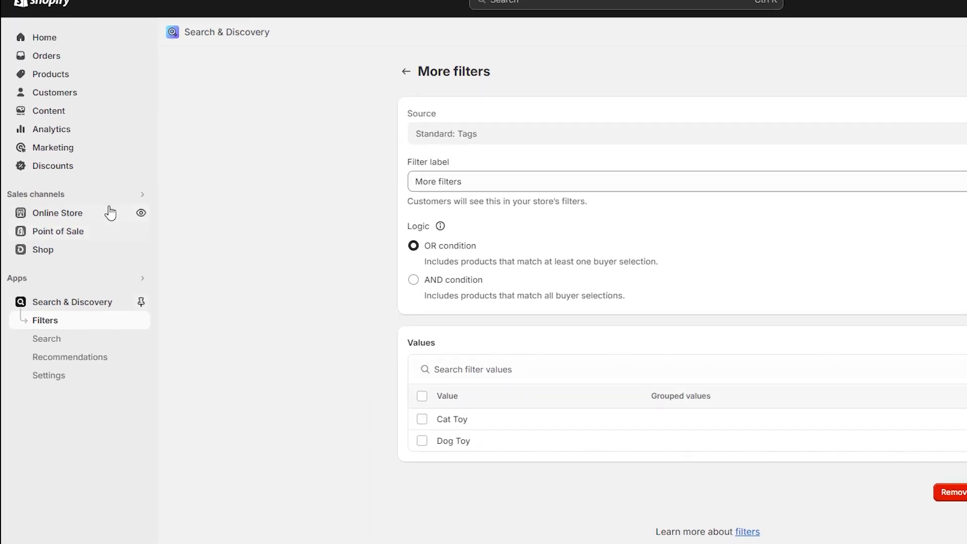
# - Add an About Us page containing the pasted ChatGPT Pet Toyz Australia description
pyautogui.click(106, 218)
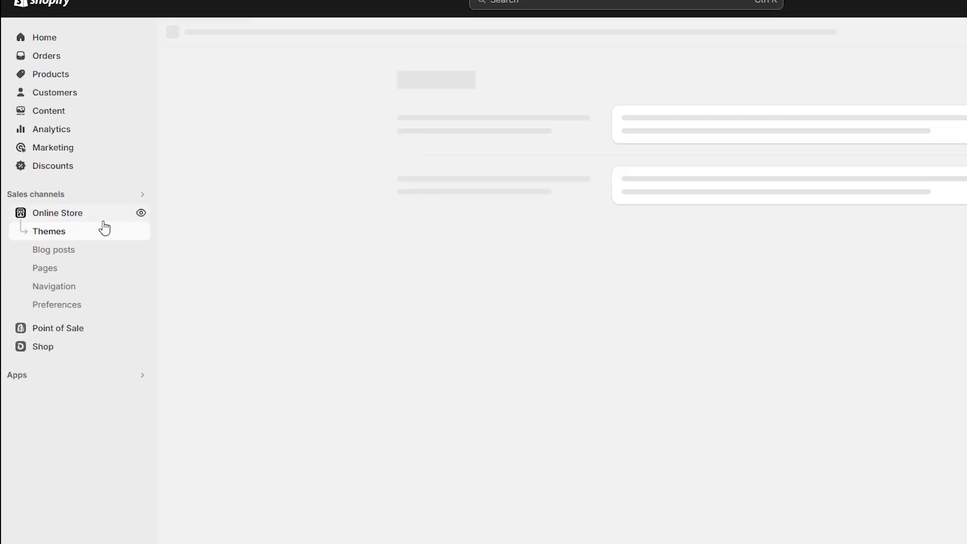
pyautogui.click(59, 274)
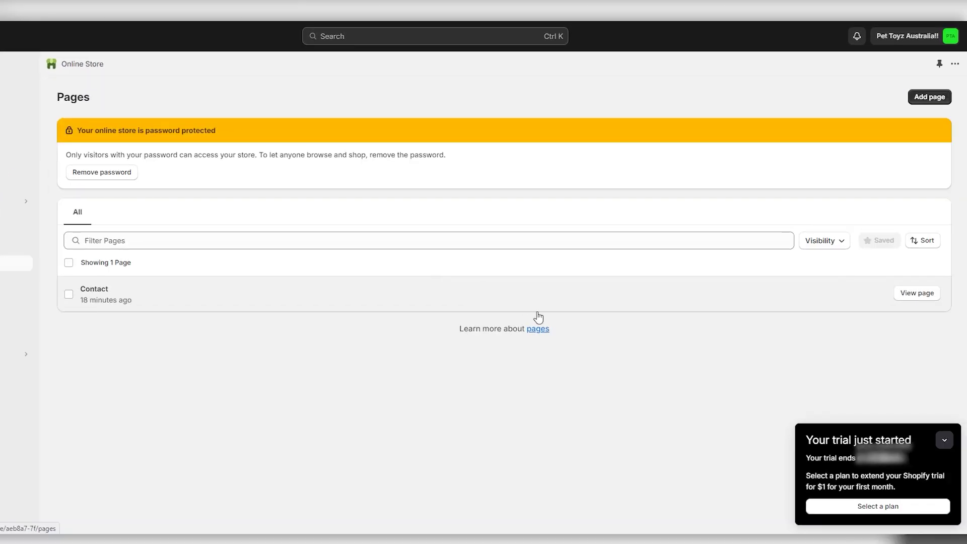
pyautogui.click(930, 96)
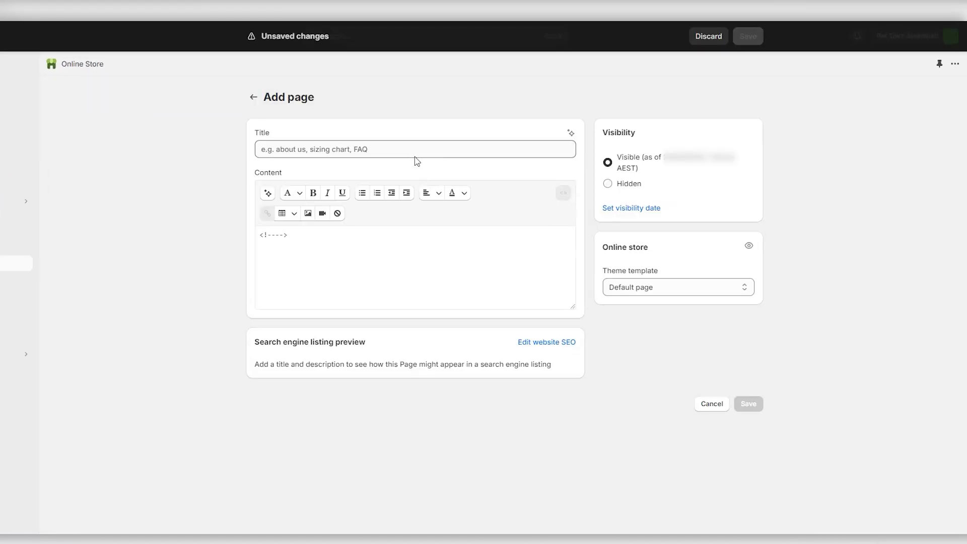
pyautogui.click(416, 150)
pyautogui.write('About Us')
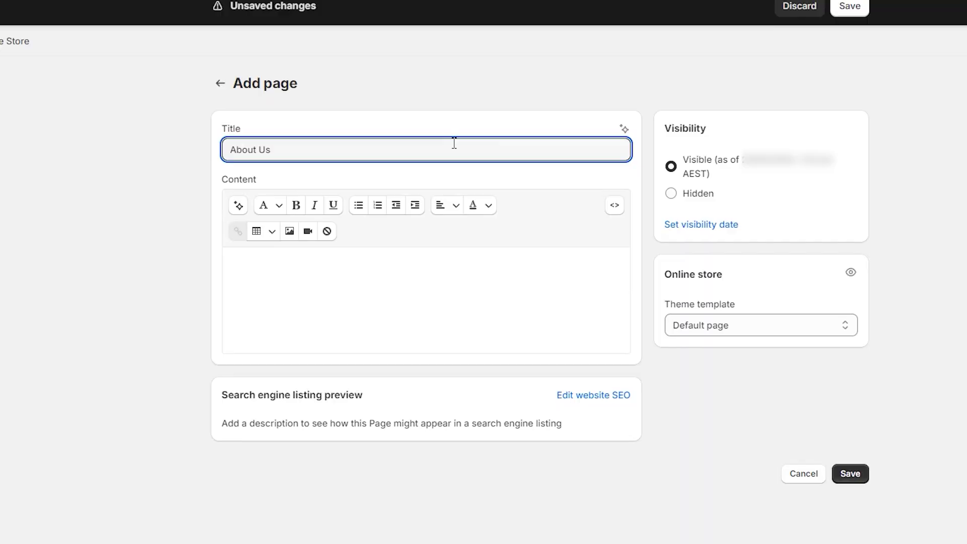
pyautogui.write('about us description for p')
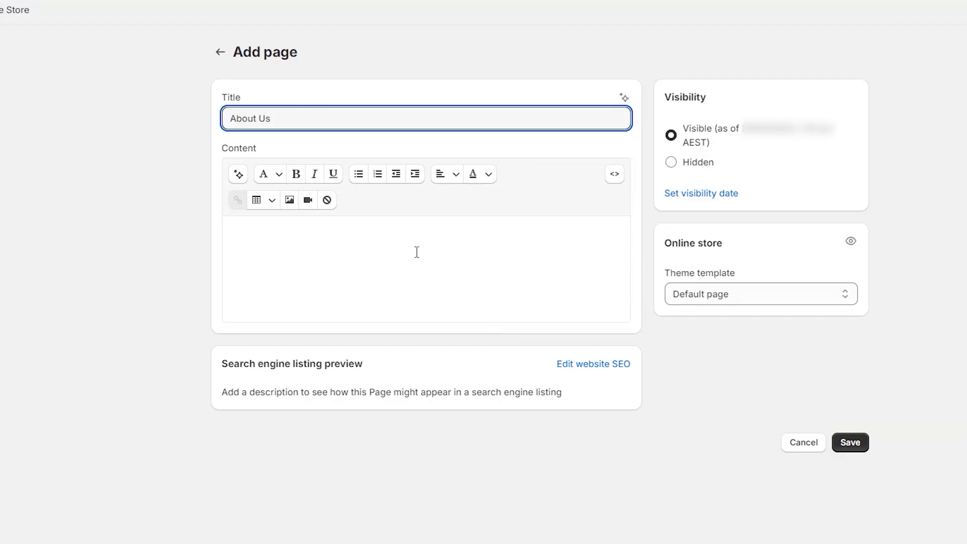
pyautogui.hotkey('ctrl', 'v')
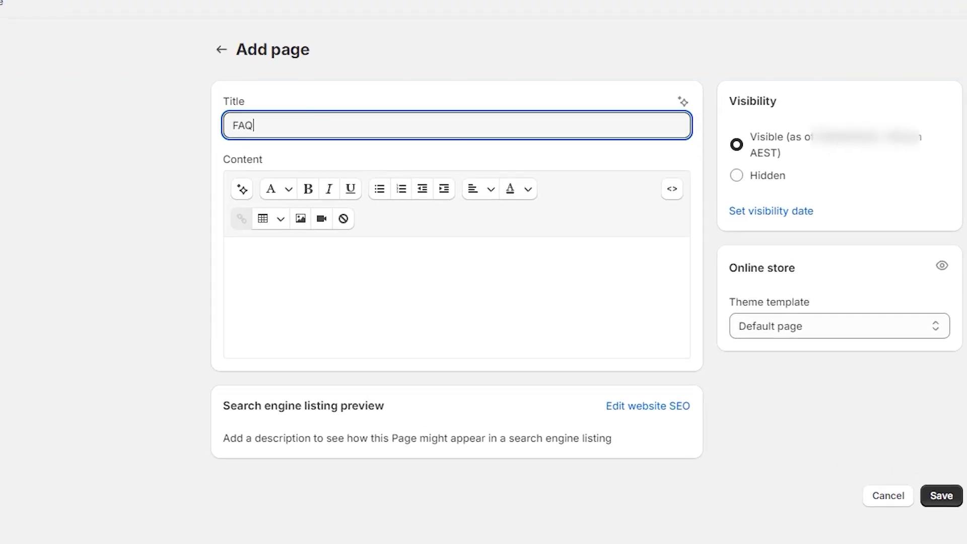
pyautogui.write('Q')
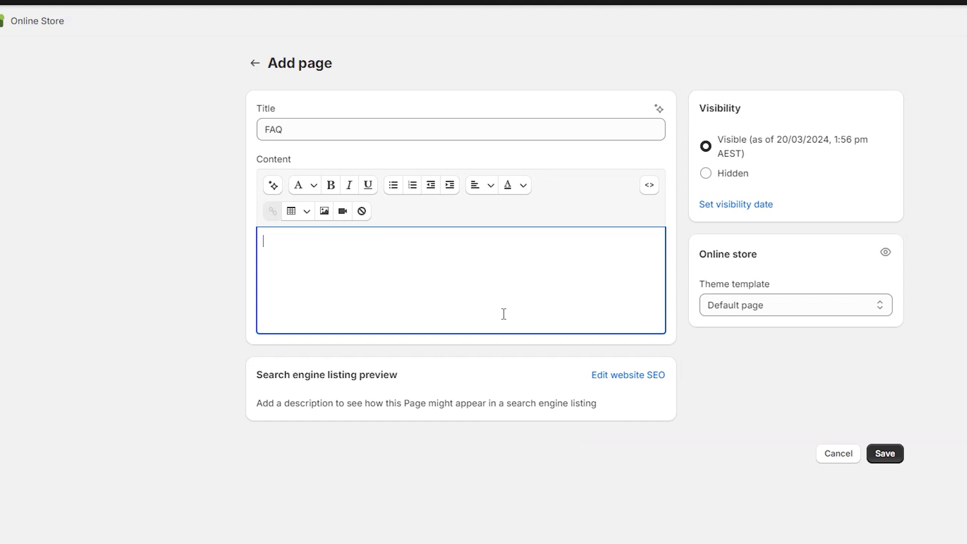
# - Paste the ChatGPT Pet Toyz Australia questions and answers into the FAQ page content
pyautogui.hotkey('ctrl', 'v')
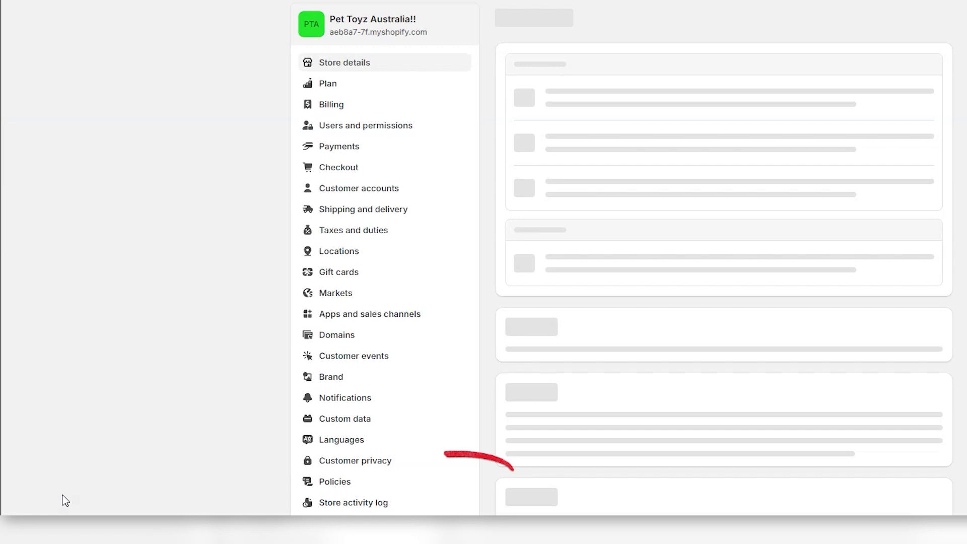
# - Fill the Return and refund policy from Shopify's template in Policies settings
pyautogui.click(325, 479)
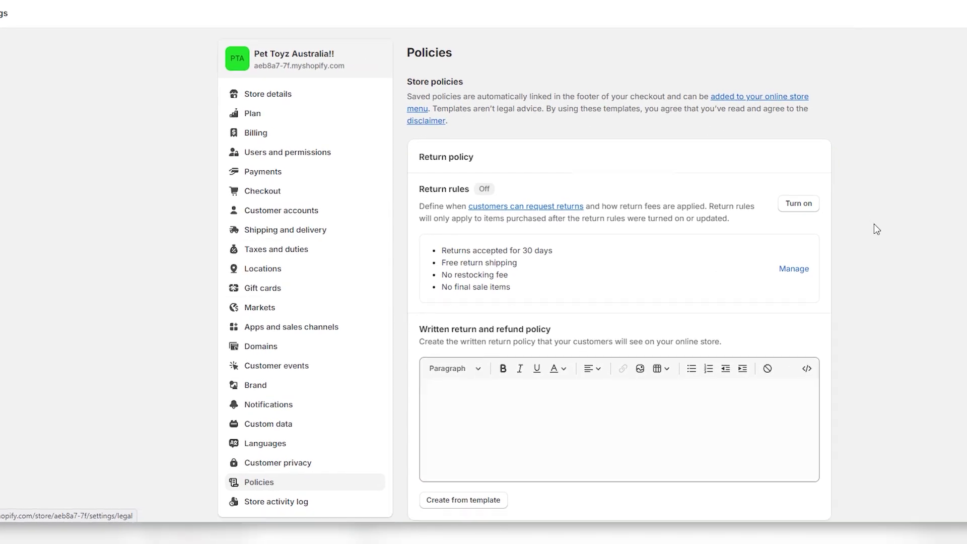
pyautogui.scroll(-5, 475, 201)
pyautogui.click(453, 173)
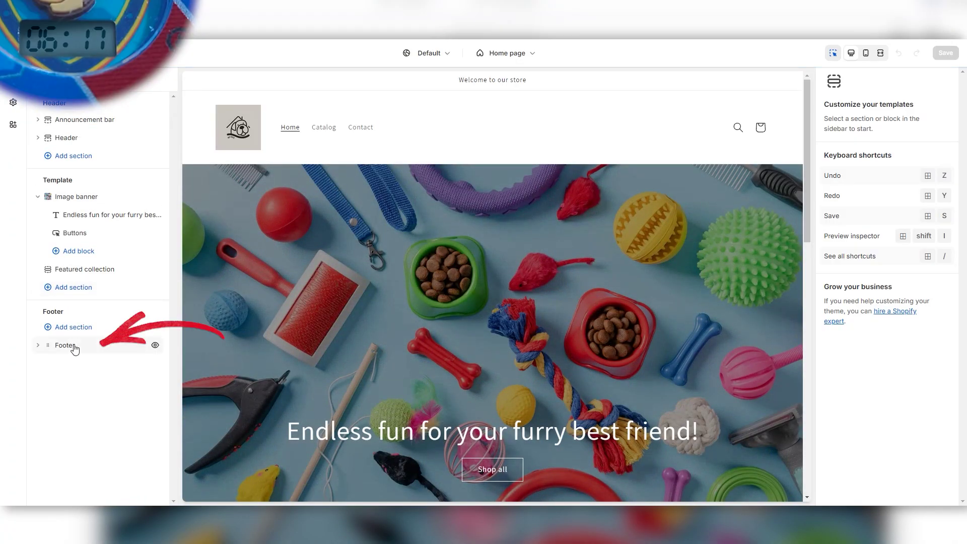
# - Enable Show policy links in the Footer section and save the Dawn theme
pyautogui.click(74, 347)
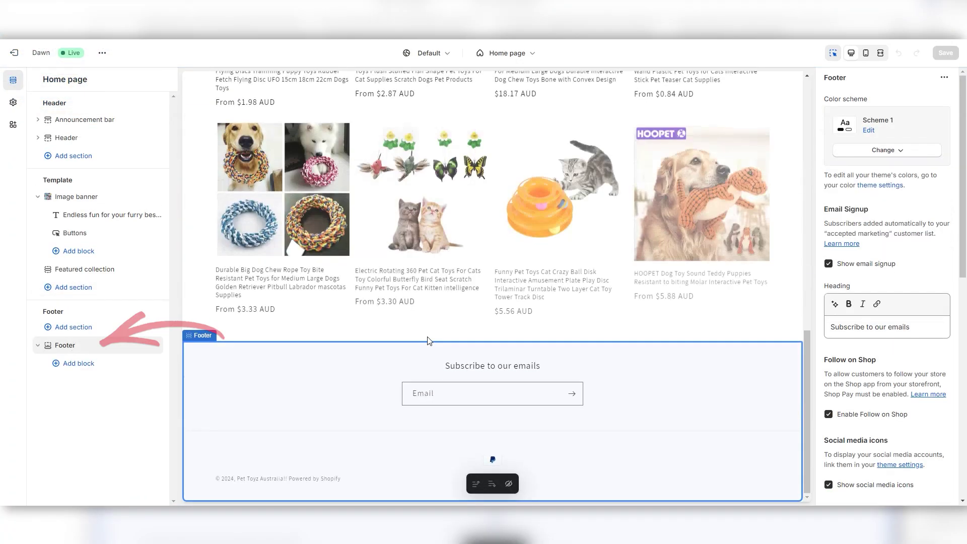
pyautogui.scroll(-3, 931, 252)
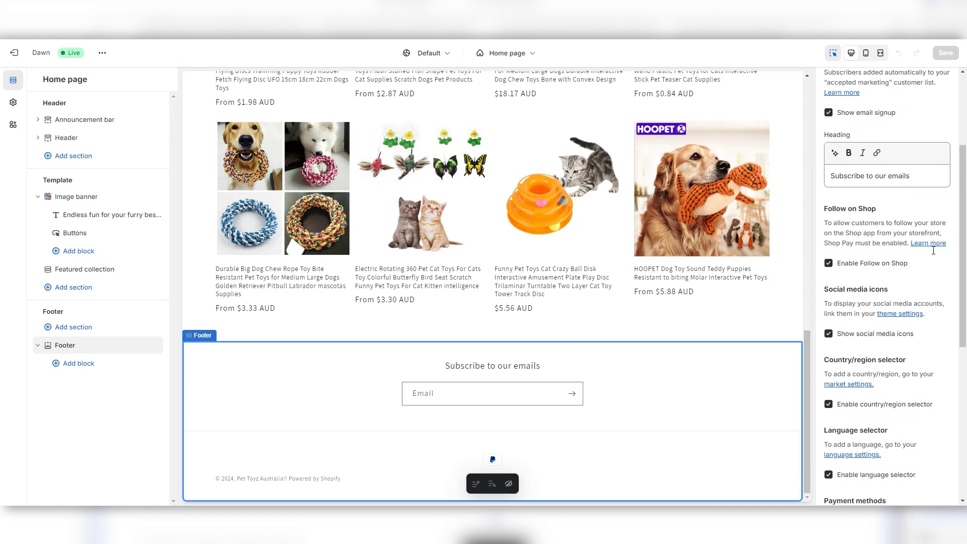
pyautogui.scroll(-3, 931, 253)
pyautogui.scroll(-3, 932, 253)
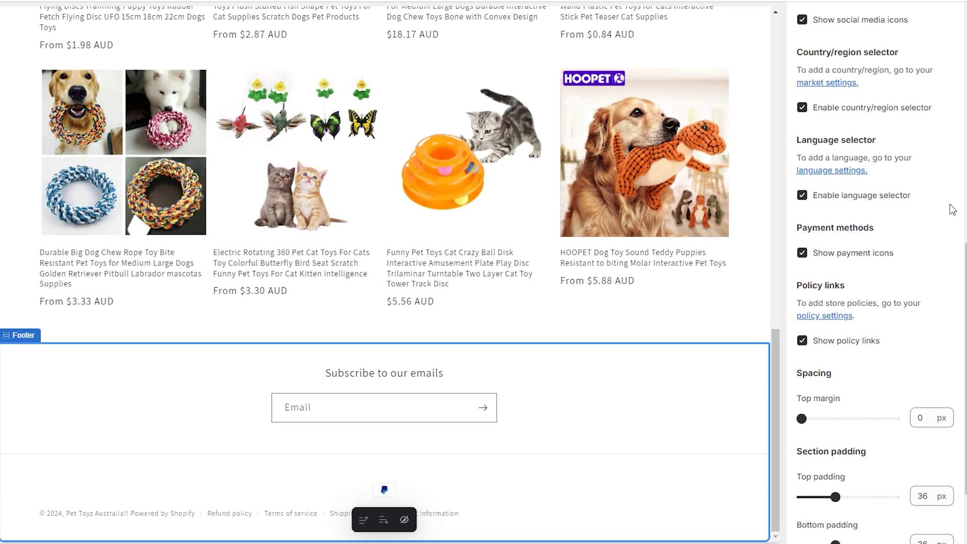
pyautogui.click(947, 34)
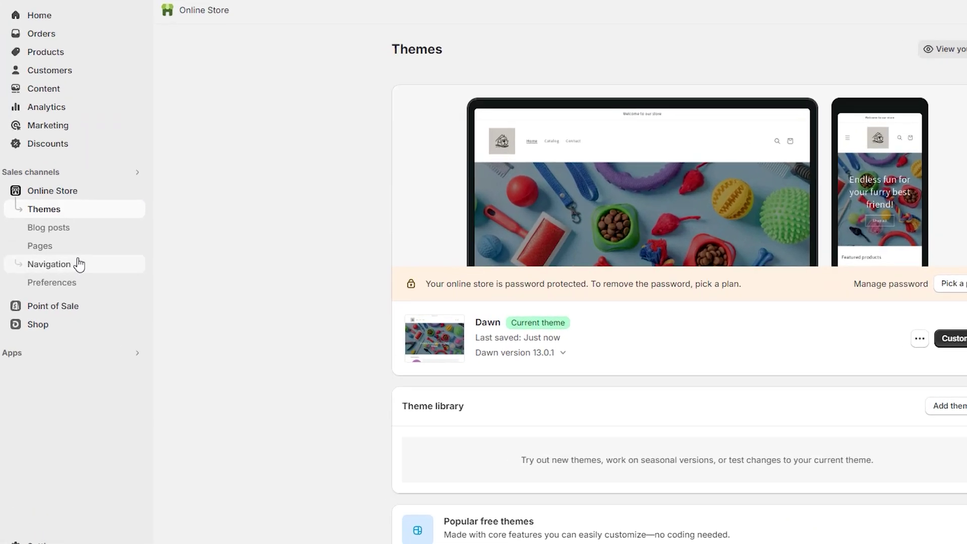
# - Add FAQ as a new item in the Main menu under Navigation
pyautogui.click(77, 263)
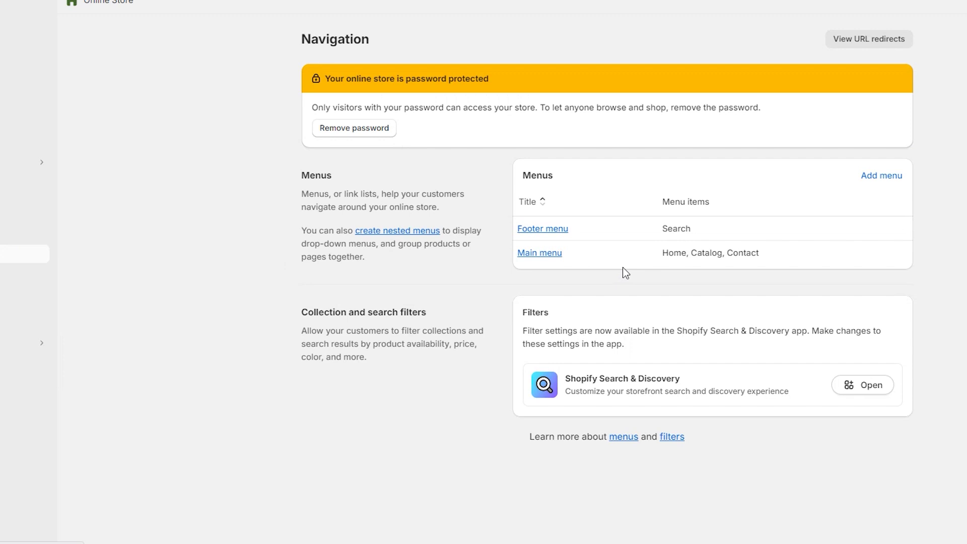
pyautogui.click(547, 260)
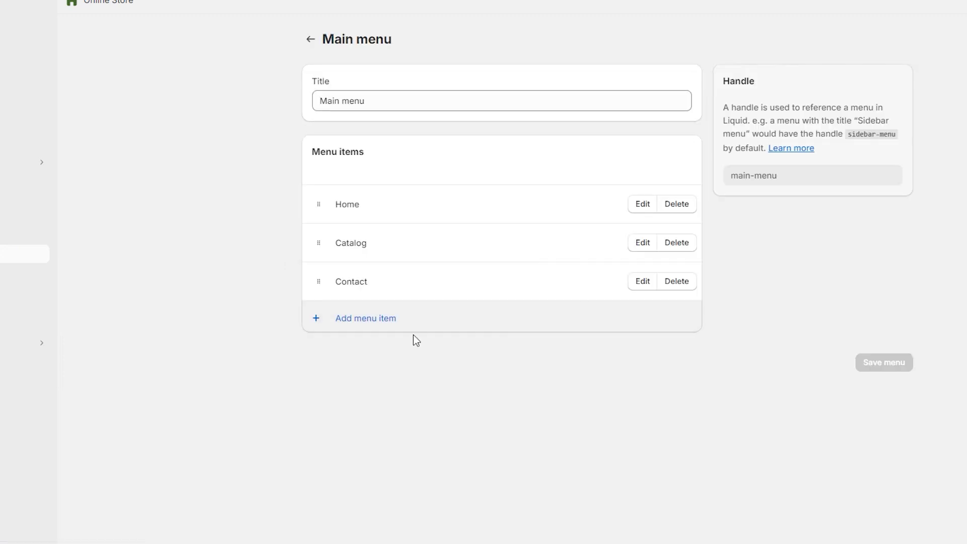
pyautogui.click(385, 322)
pyautogui.write('FAQ')
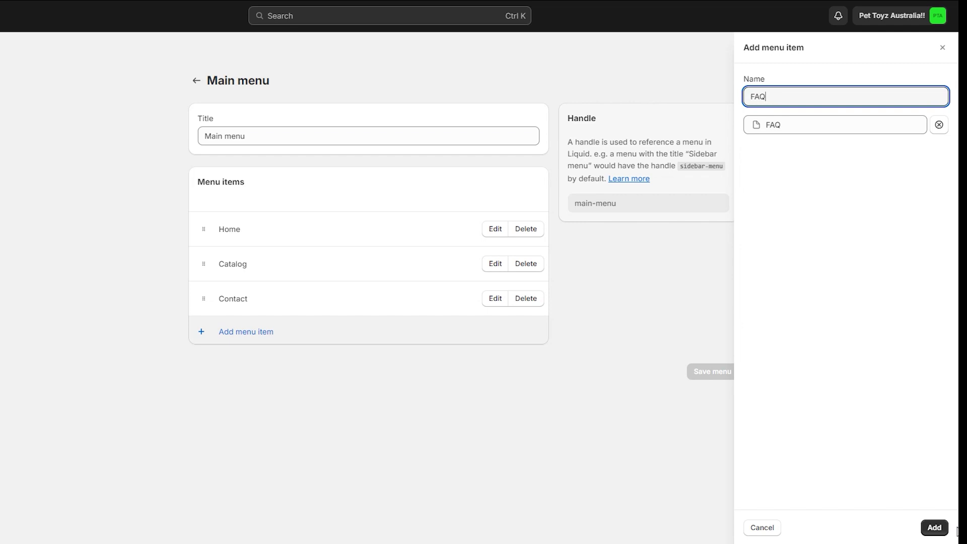
pyautogui.click(934, 529)
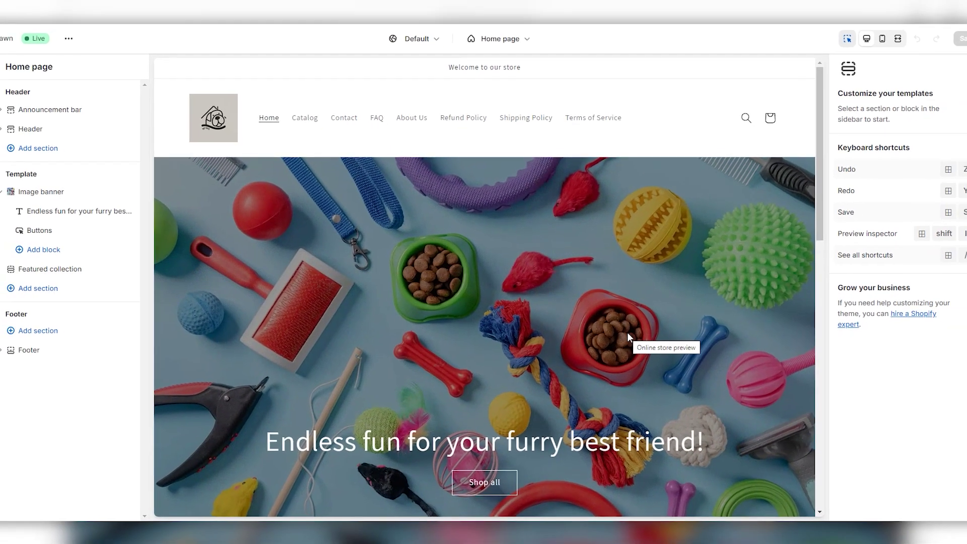
pyautogui.scroll(-2, 584, 312)
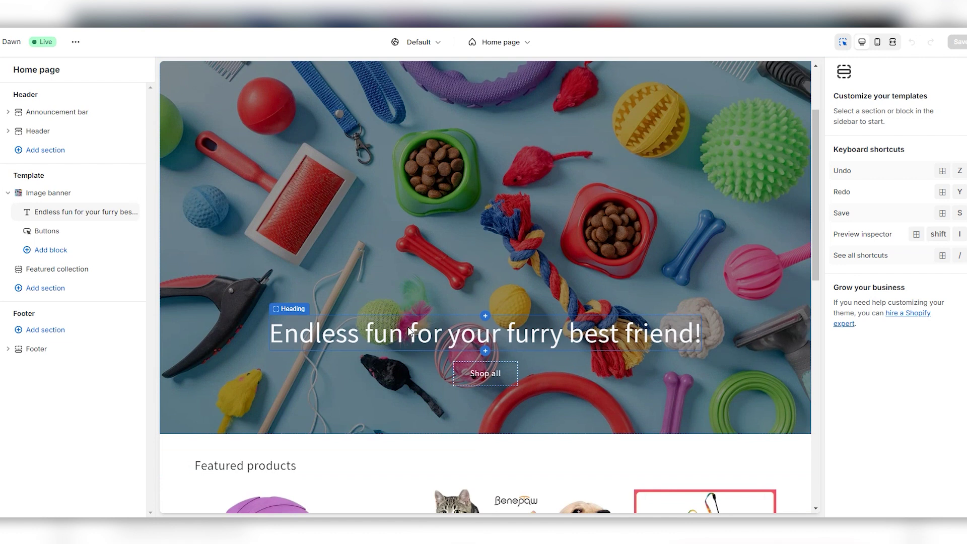
pyautogui.scroll(2, 409, 329)
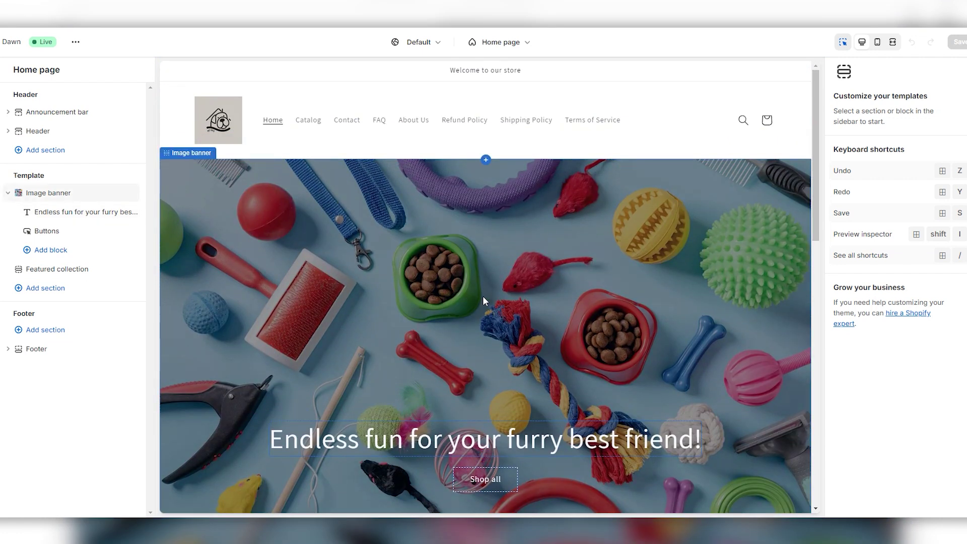
pyautogui.scroll(-5, 495, 292)
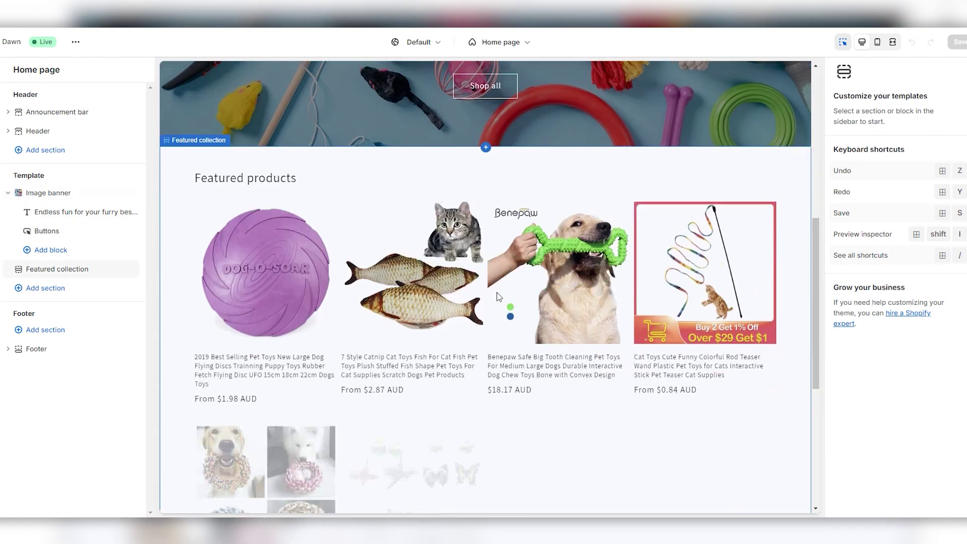
pyautogui.scroll(-1, 392, 237)
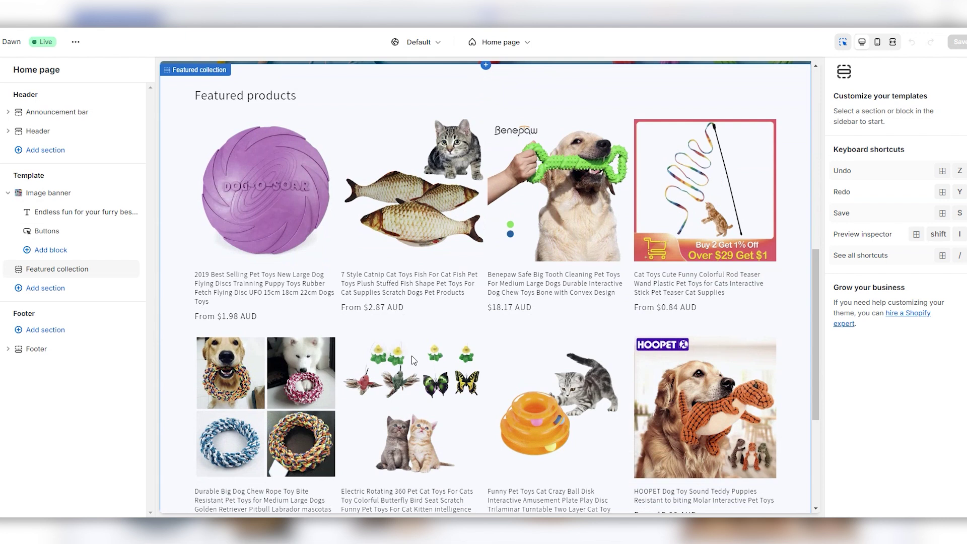
pyautogui.scroll(-2, 412, 355)
pyautogui.scroll(-2, 487, 361)
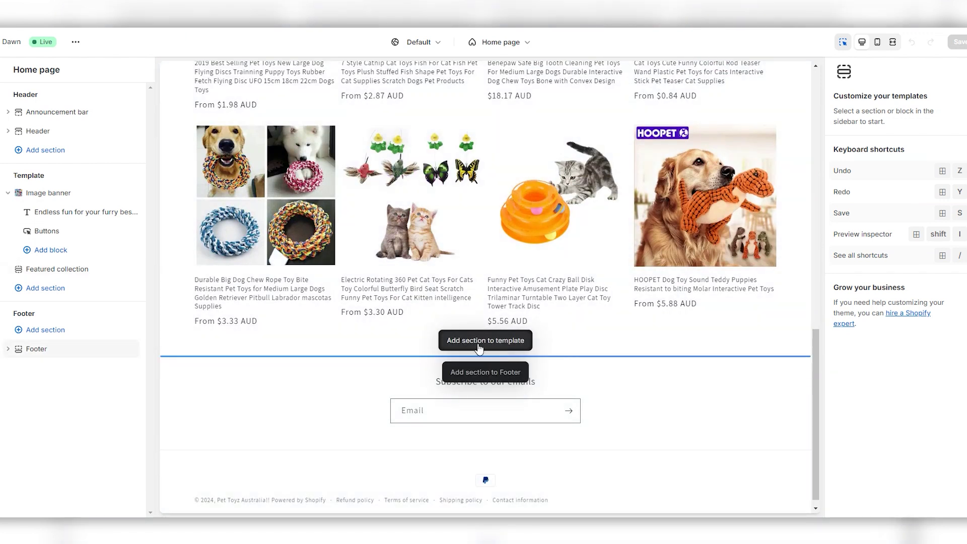
# - Add a Collection list section with Dog Toys in the first card and Cat Toys in the second
pyautogui.click(34, 287)
pyautogui.moveTo(295, 303)
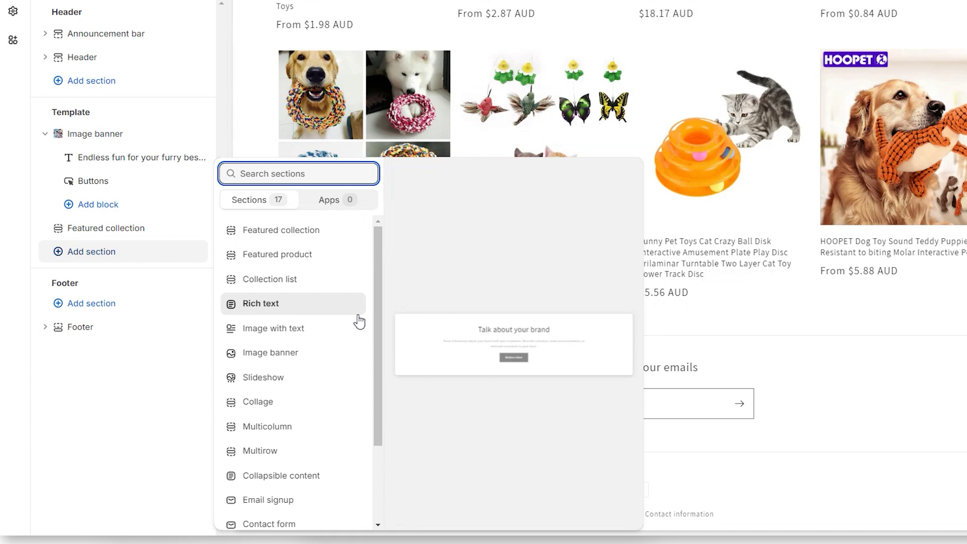
pyautogui.press('Escape')
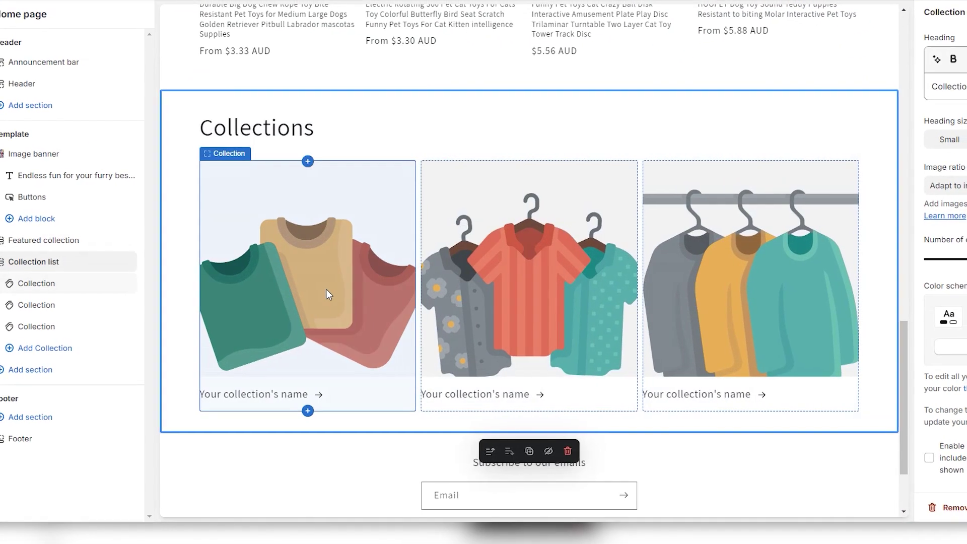
pyautogui.click(313, 290)
pyautogui.click(955, 61)
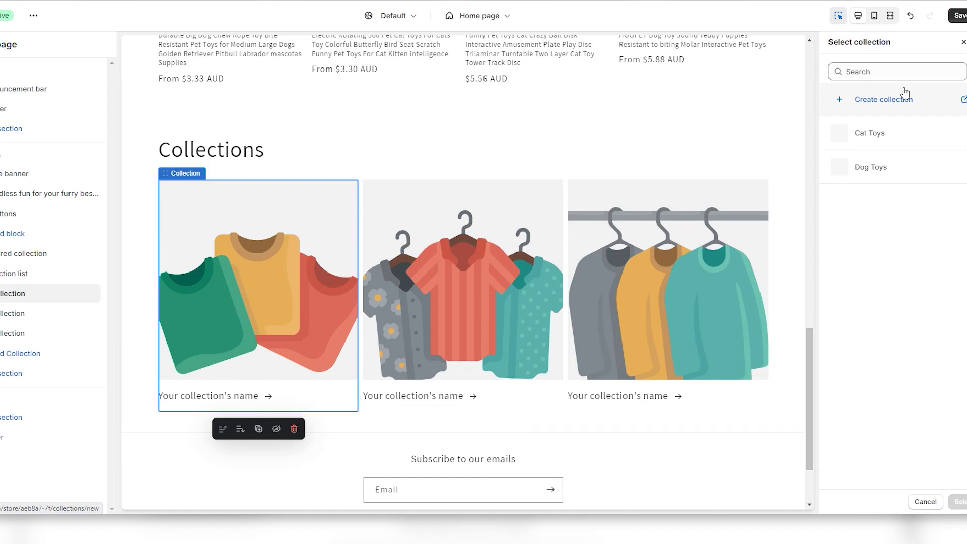
pyautogui.click(870, 177)
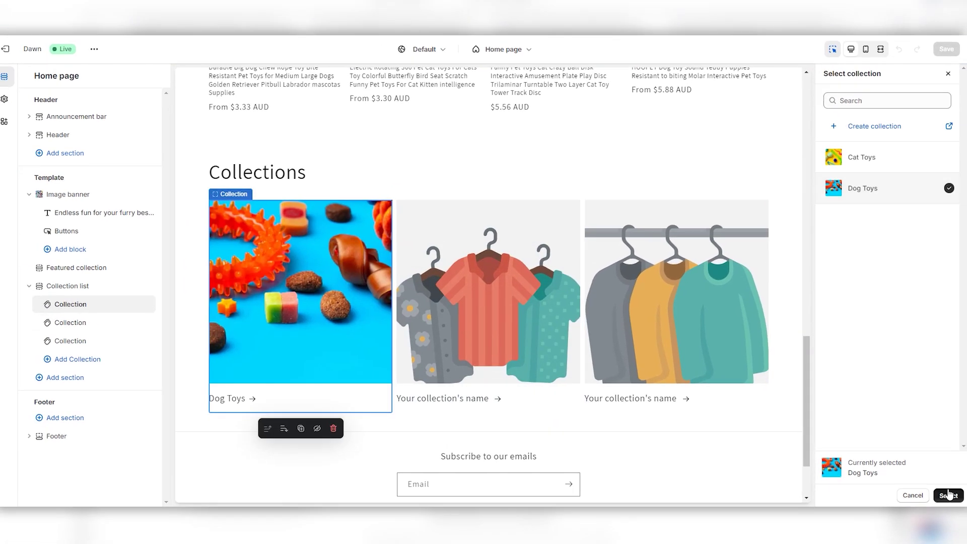
pyautogui.click(952, 501)
pyautogui.click(445, 319)
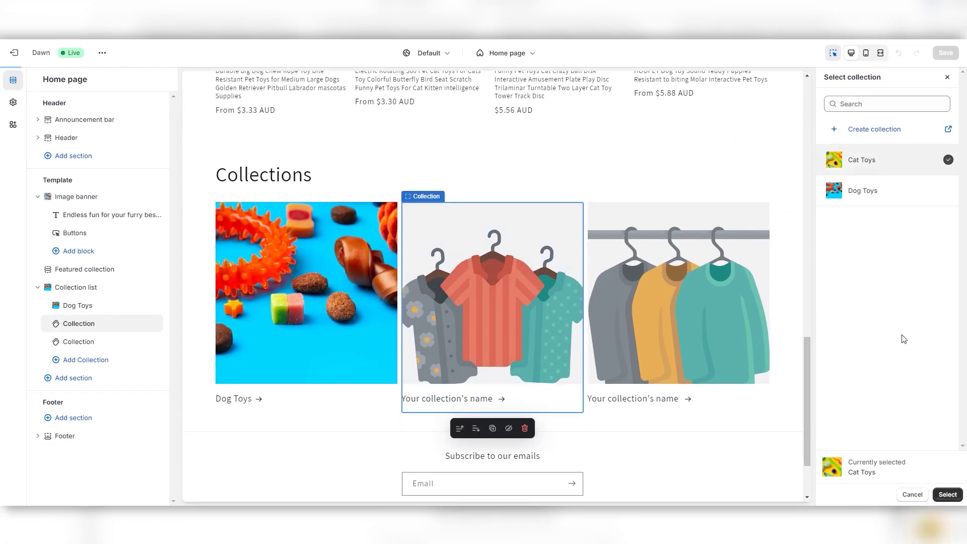
pyautogui.click(948, 495)
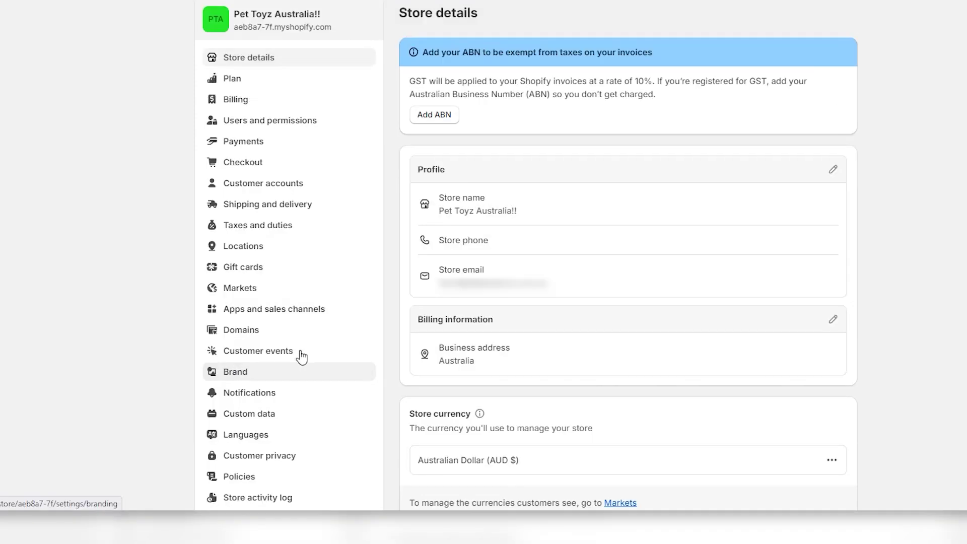
# - Review the store's Brand settings page
pyautogui.click(299, 369)
pyautogui.scroll(-2, 436, 168)
pyautogui.scroll(-3, 497, 252)
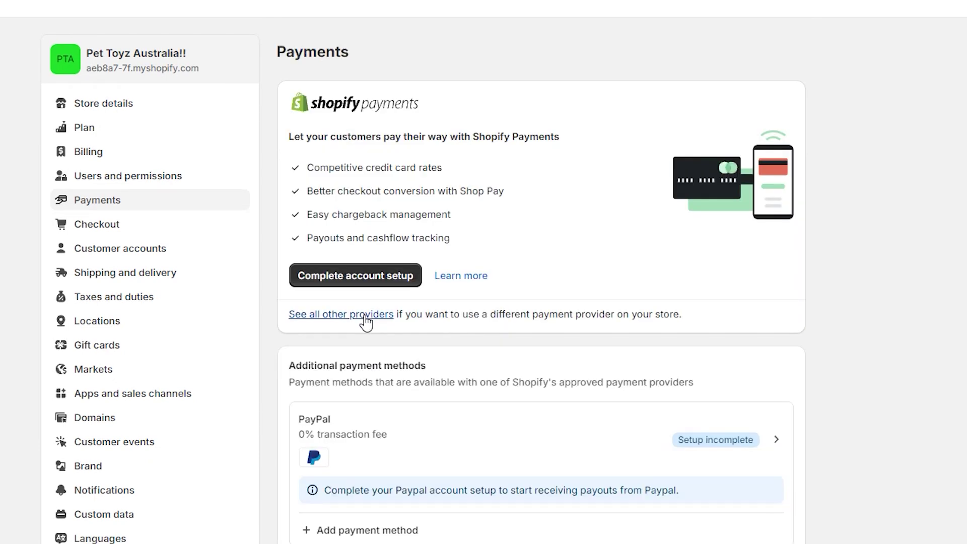
# - Show every other third-party payment provider via 'See all other providers'
pyautogui.click(365, 315)
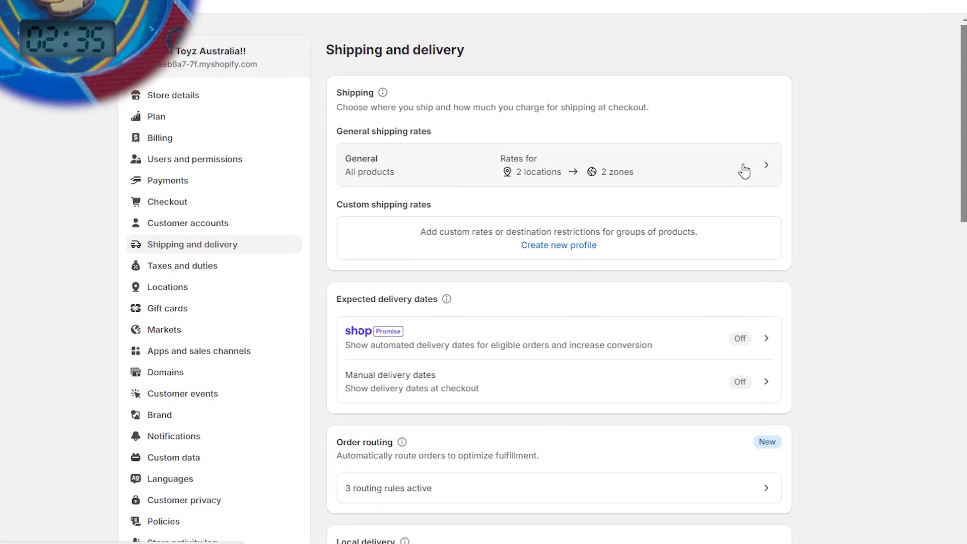
# - Select the free price on the General profile's Standard $100-and-up rate to replace it with $10
pyautogui.click(742, 166)
pyautogui.scroll(-3, 824, 166)
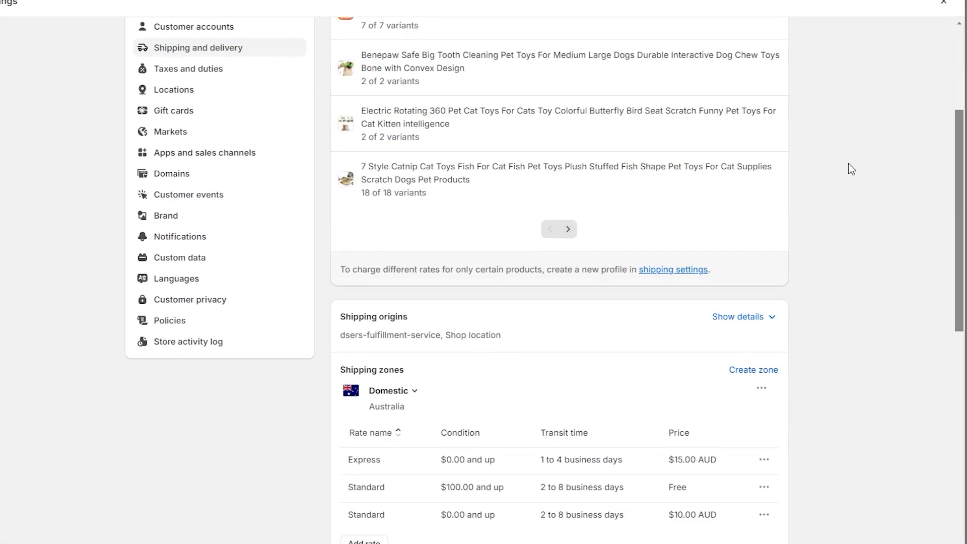
pyautogui.scroll(-2, 848, 168)
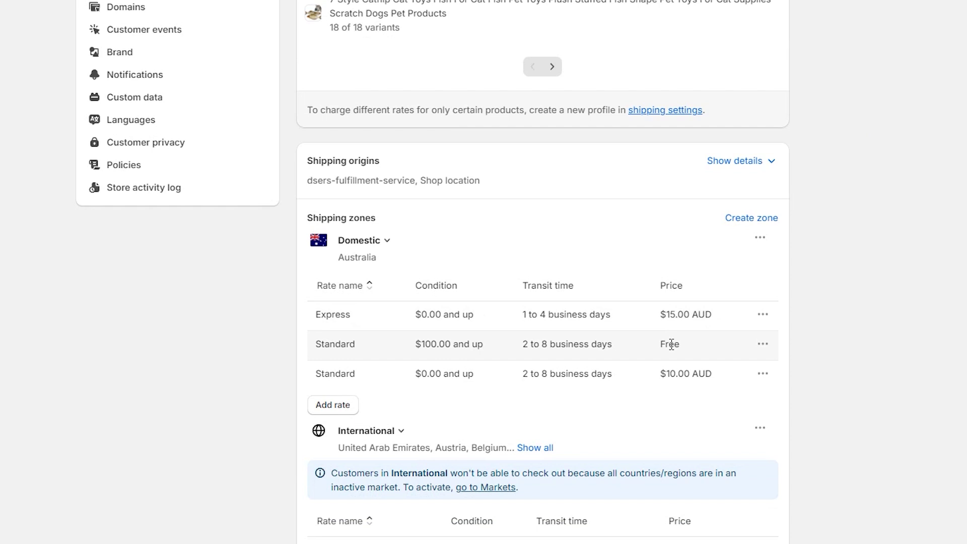
pyautogui.click(753, 375)
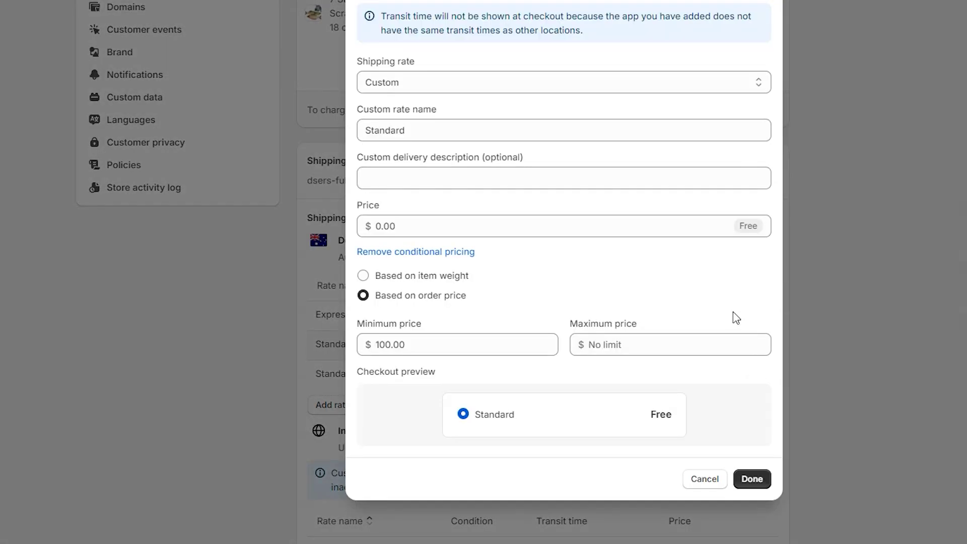
pyautogui.doubleClick(472, 222)
pyautogui.write('10')
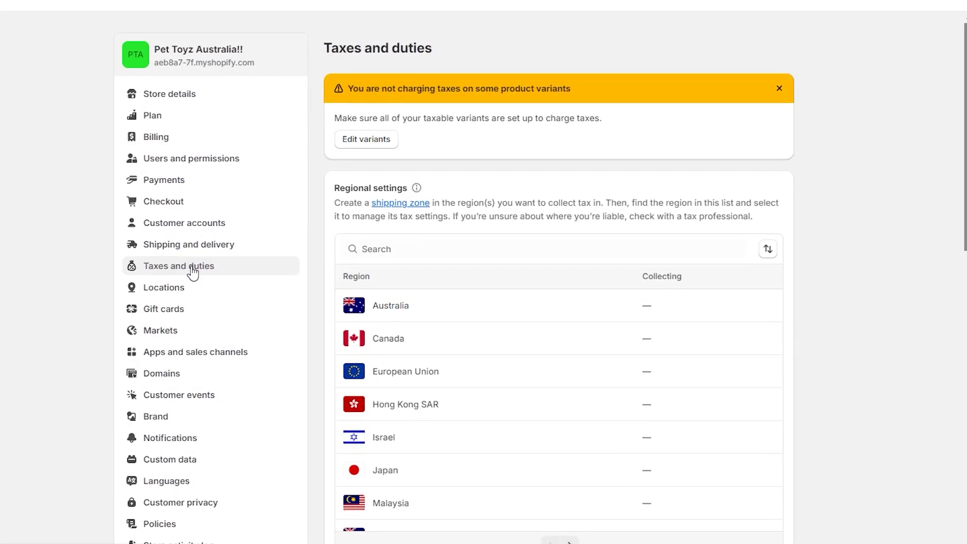
# - Review Australia's GST collection settings, then return to the tax regions list
pyautogui.click(626, 311)
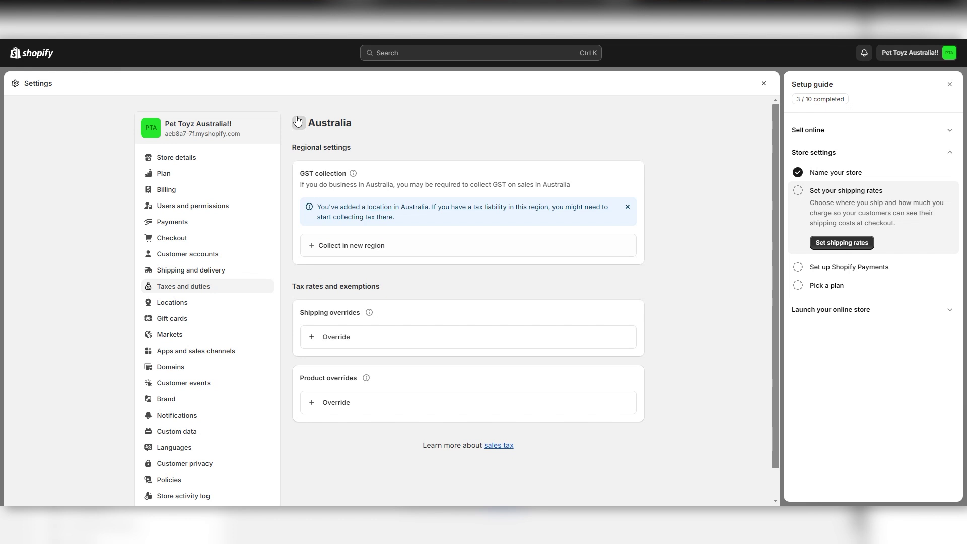
pyautogui.click(297, 124)
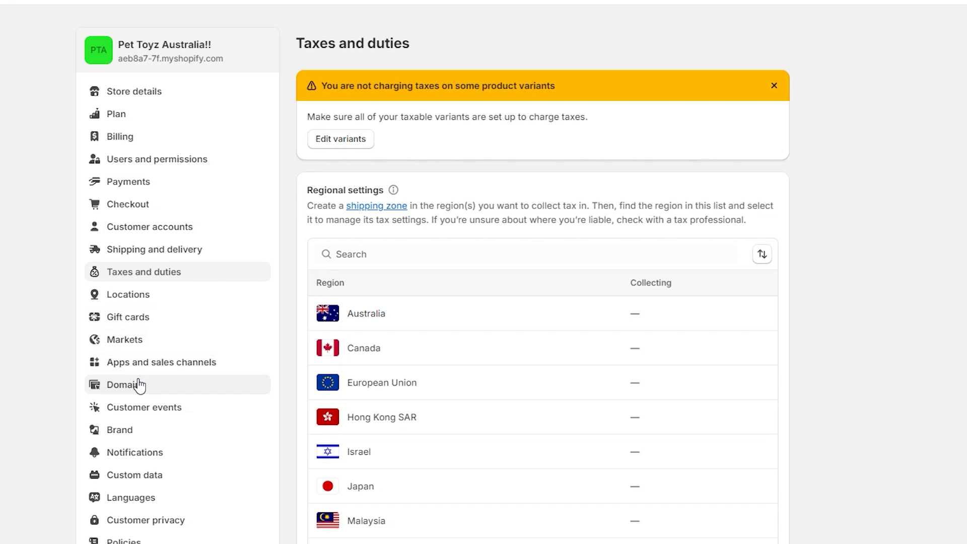
# - Check the Domains settings, where the myshopify.com domain is primary
pyautogui.click(138, 386)
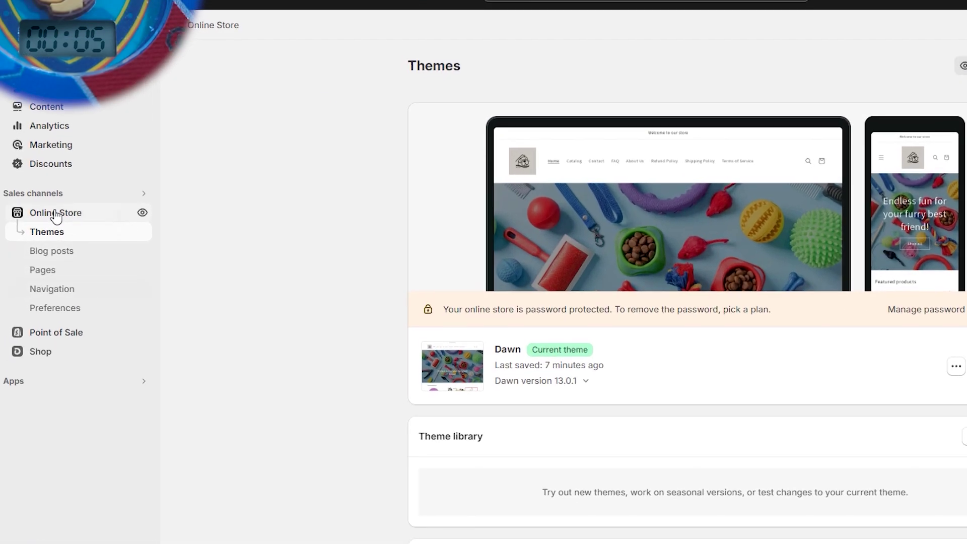
# - Enter 'Pet Toys Australia' as homepage title and a matching meta description in Preferences
pyautogui.click(59, 306)
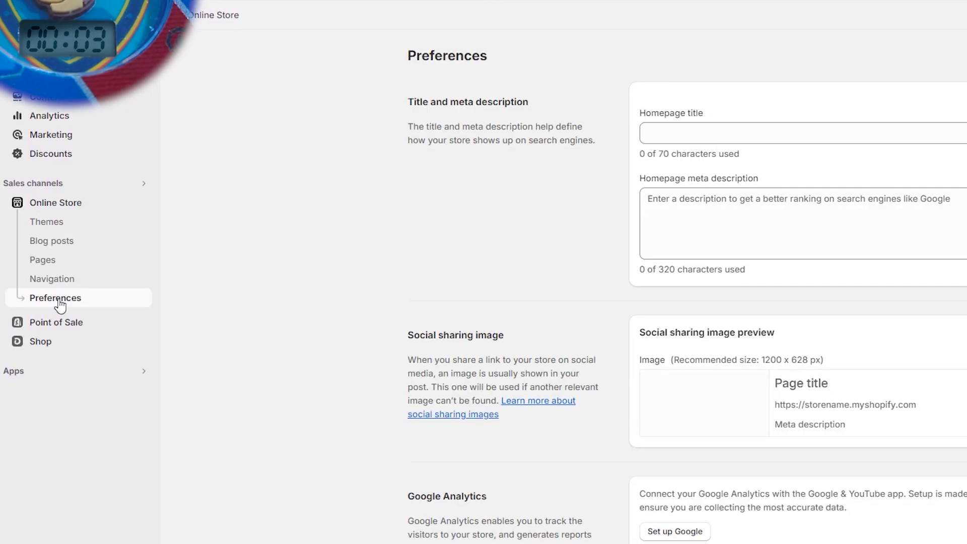
pyautogui.click(741, 130)
pyautogui.write('Pet')
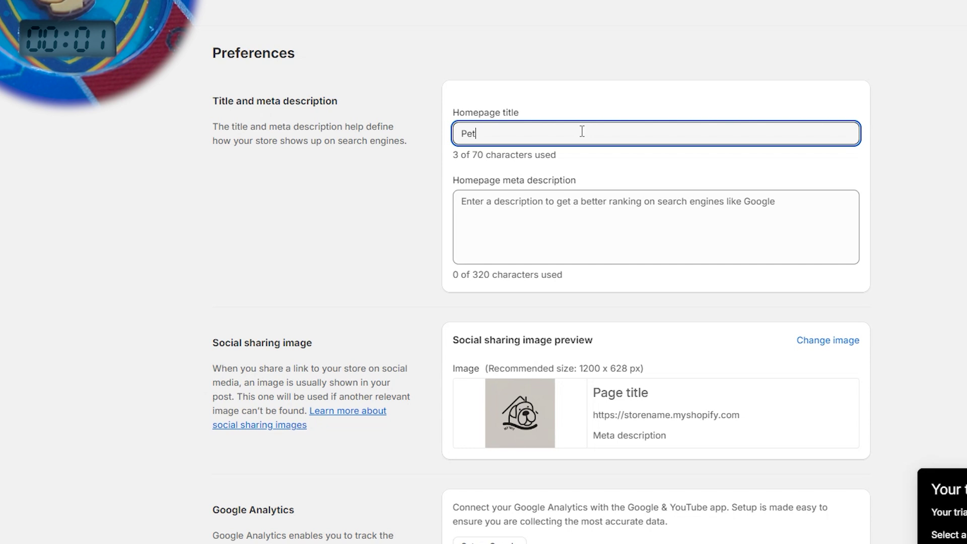
pyautogui.write(' Toys Australia')
pyautogui.click(855, 195)
pyautogui.write('Endless fun for your furry best friend!')
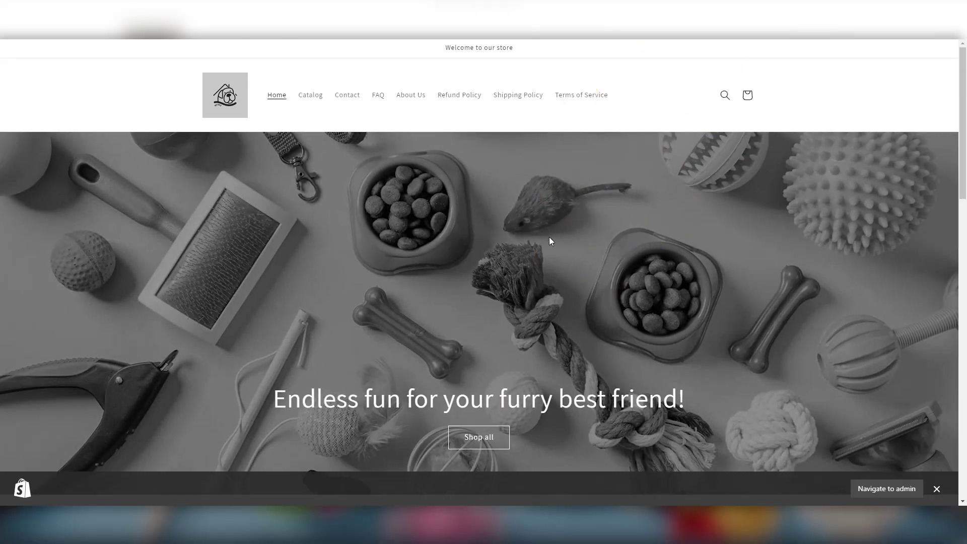
pyautogui.scroll(-1, 884, 112)
pyautogui.scroll(-2, 885, 121)
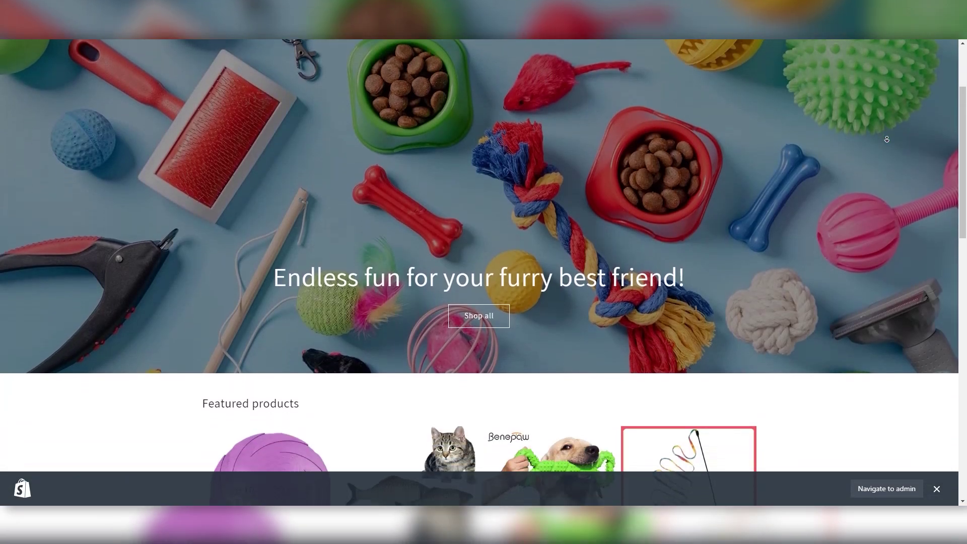
pyautogui.scroll(-2, 885, 129)
pyautogui.scroll(-2, 886, 139)
pyautogui.scroll(-2, 886, 139)
pyautogui.scroll(-2, 886, 140)
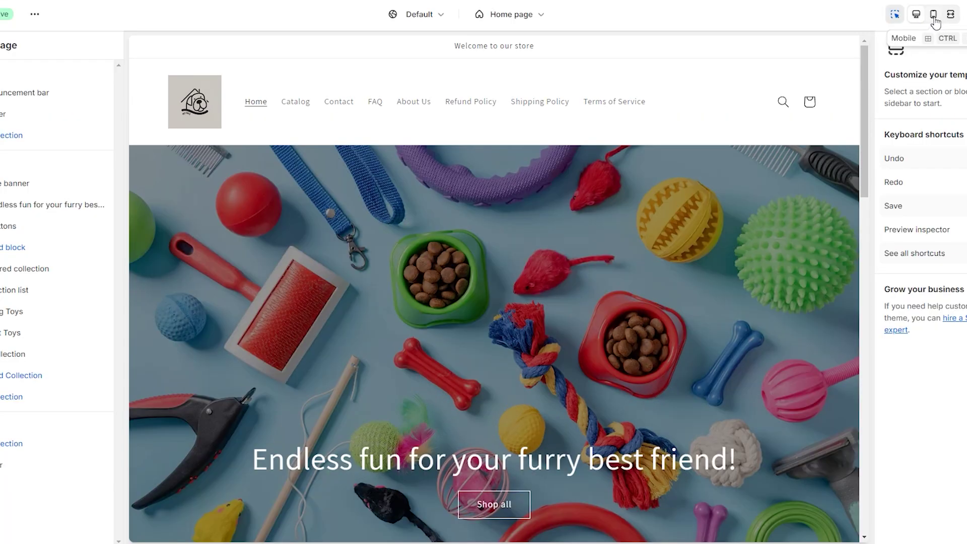
# - Switch the theme editor to mobile preview to check Dog Toys and Cat Toys collections
pyautogui.click(933, 14)
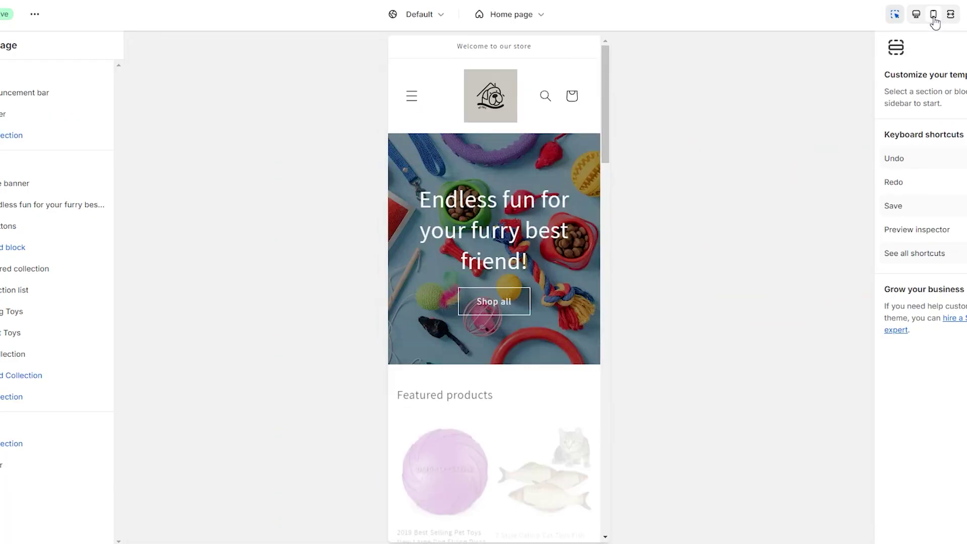
pyautogui.scroll(-2, 557, 207)
pyautogui.scroll(-3, 565, 203)
pyautogui.scroll(-3, 566, 203)
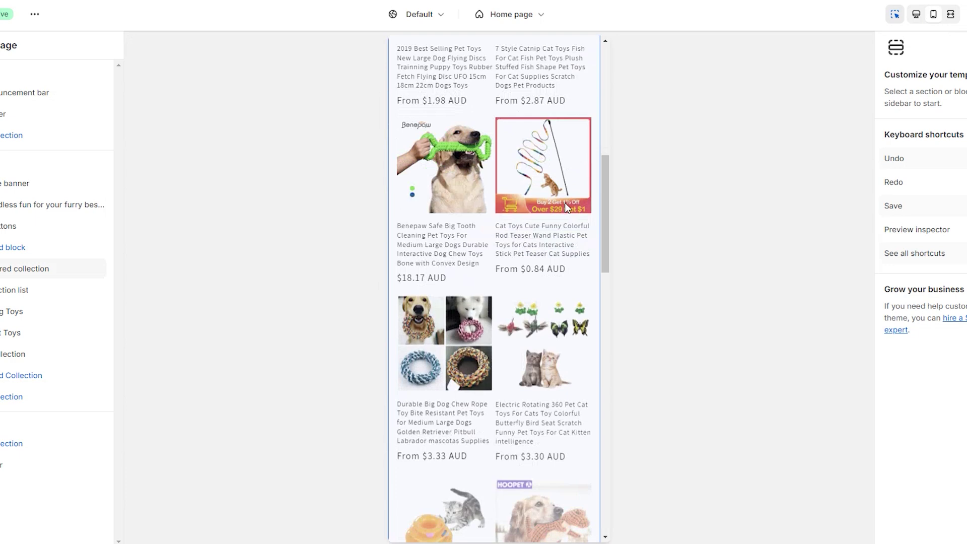
pyautogui.scroll(-2, 566, 203)
pyautogui.scroll(-4, 566, 203)
pyautogui.scroll(-2, 566, 204)
pyautogui.scroll(-4, 566, 204)
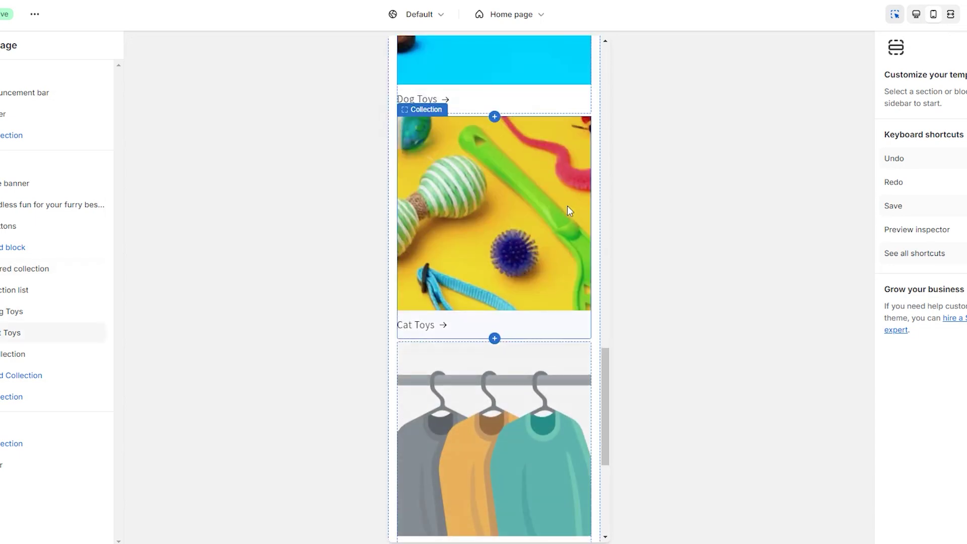